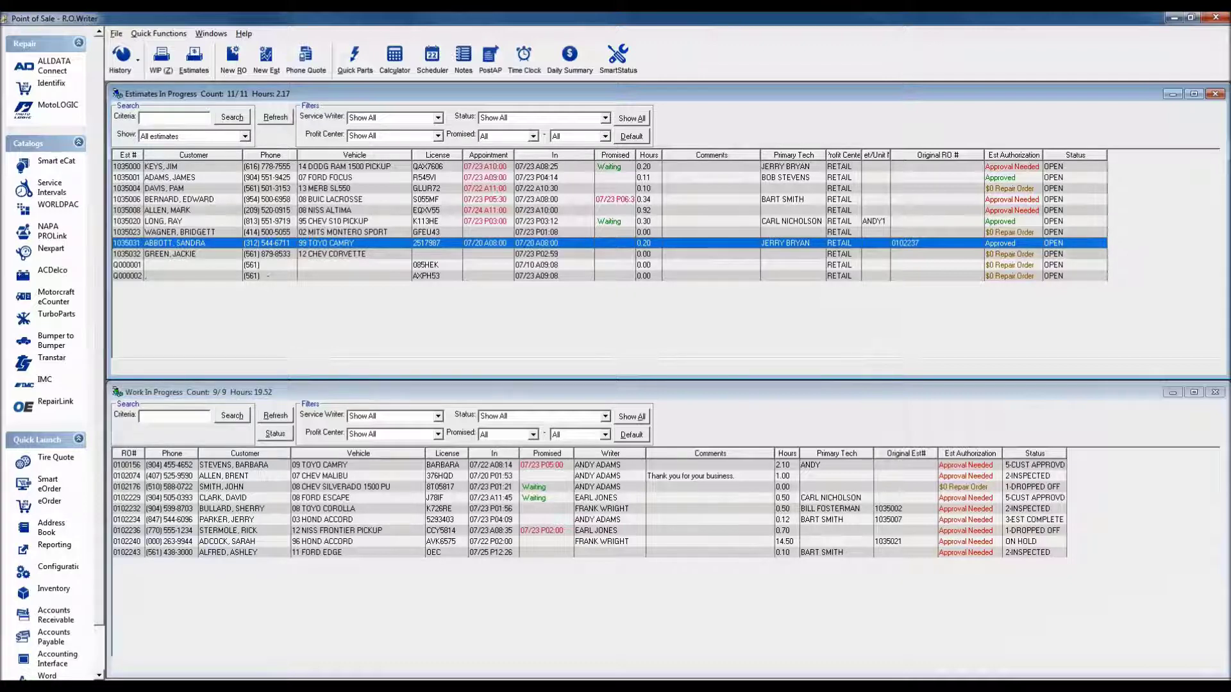
# - Check the program's version and licensing information, then close it
pyautogui.click(242, 34)
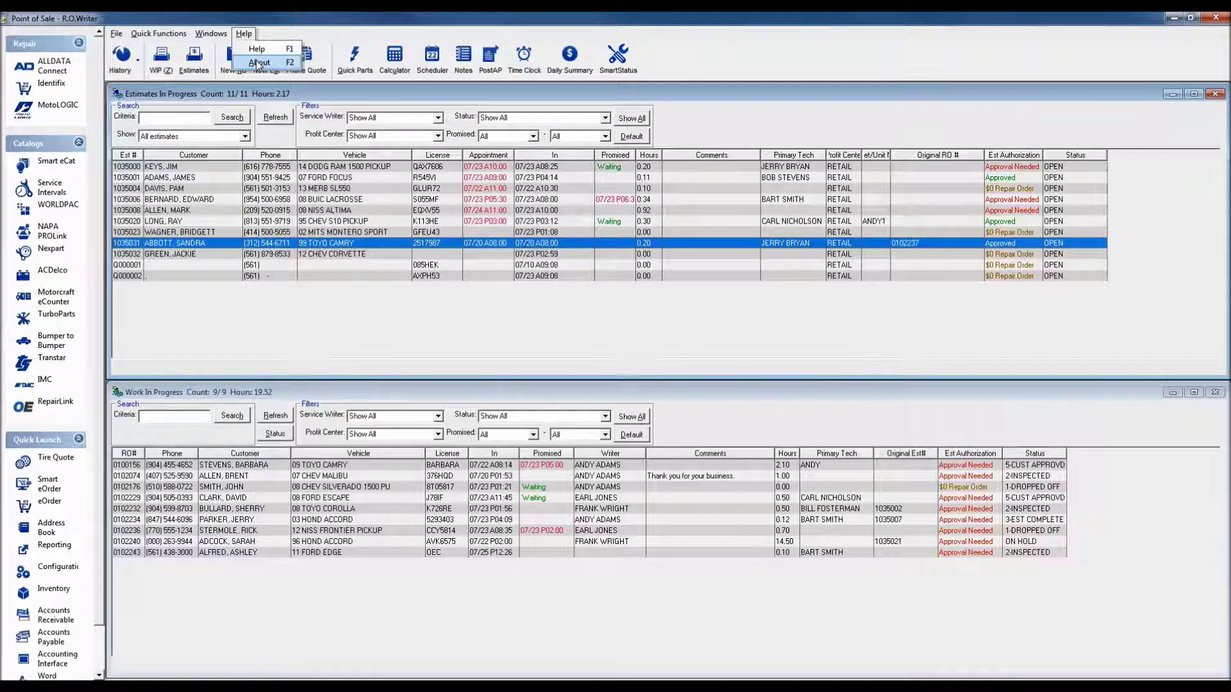
pyautogui.click(260, 62)
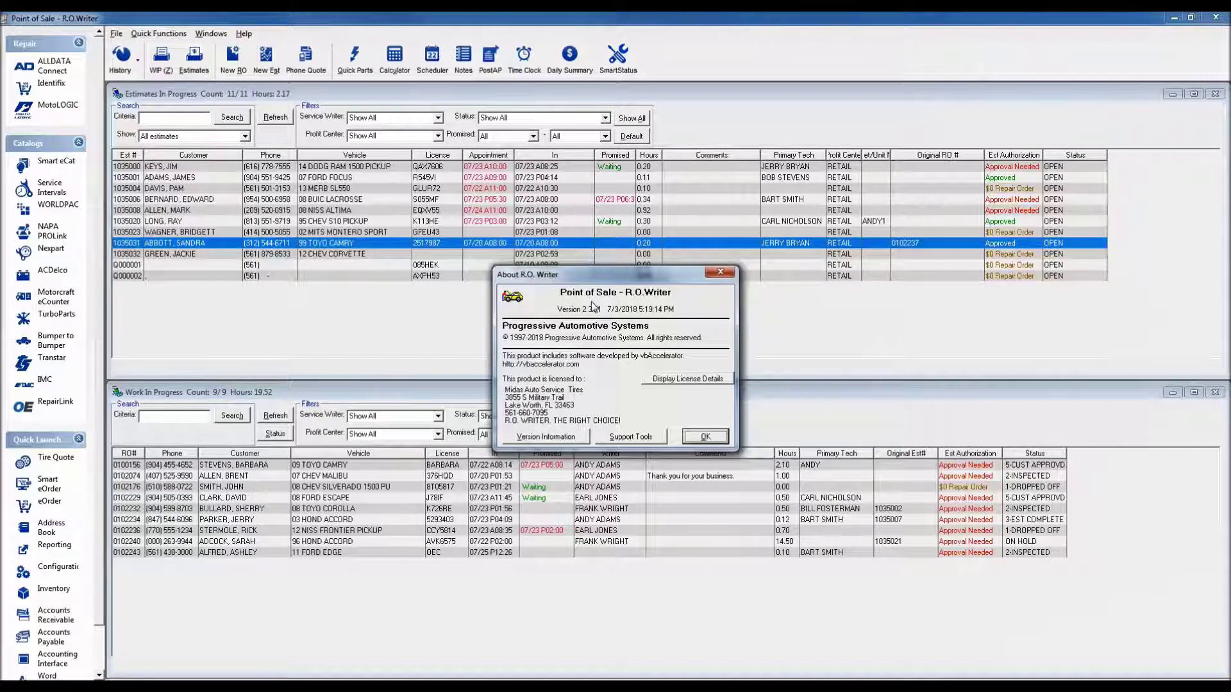
pyautogui.click(720, 272)
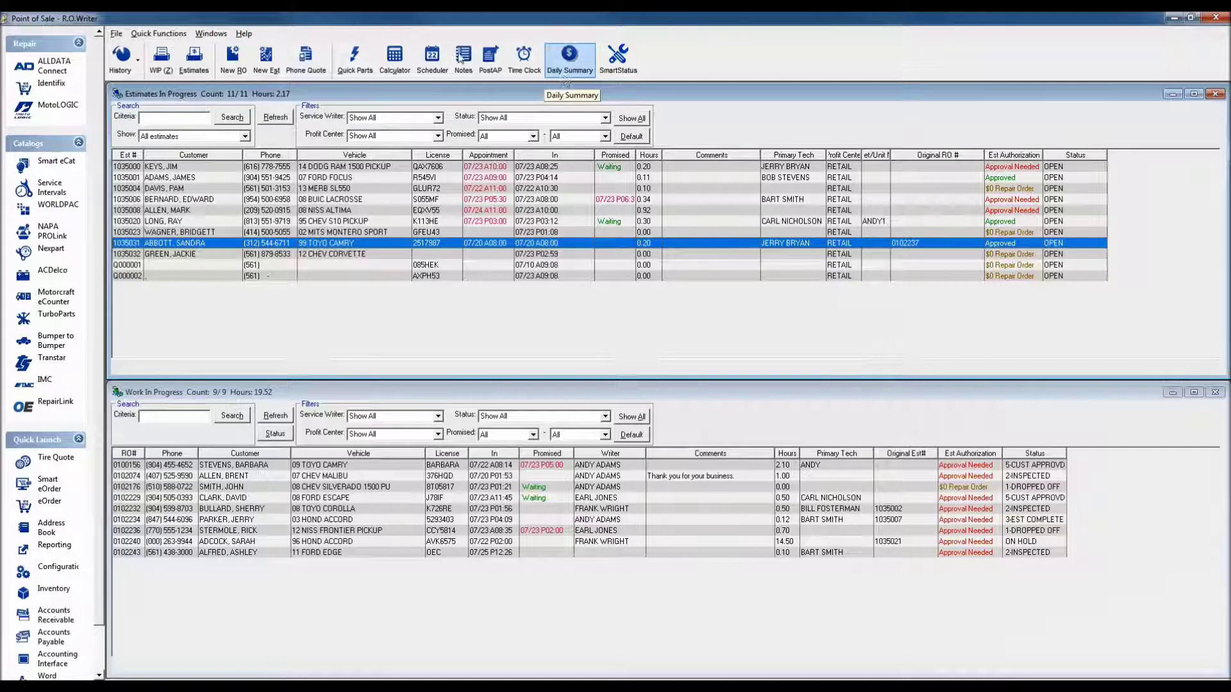
pyautogui.click(165, 36)
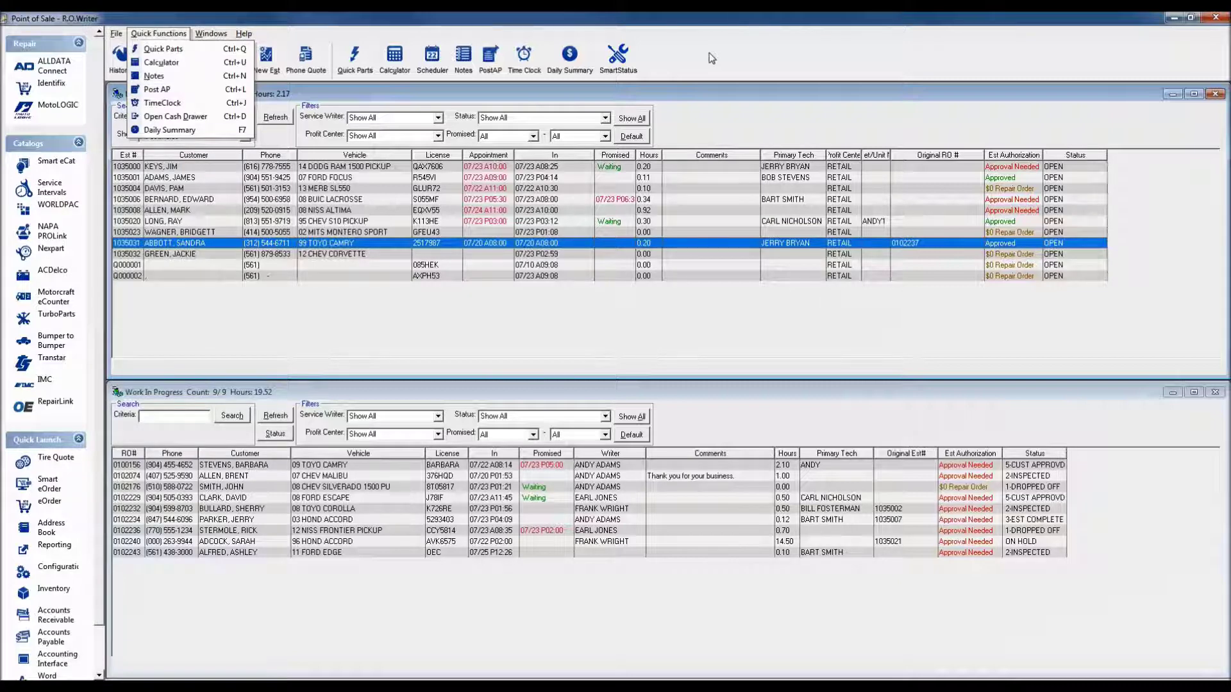
pyautogui.click(726, 59)
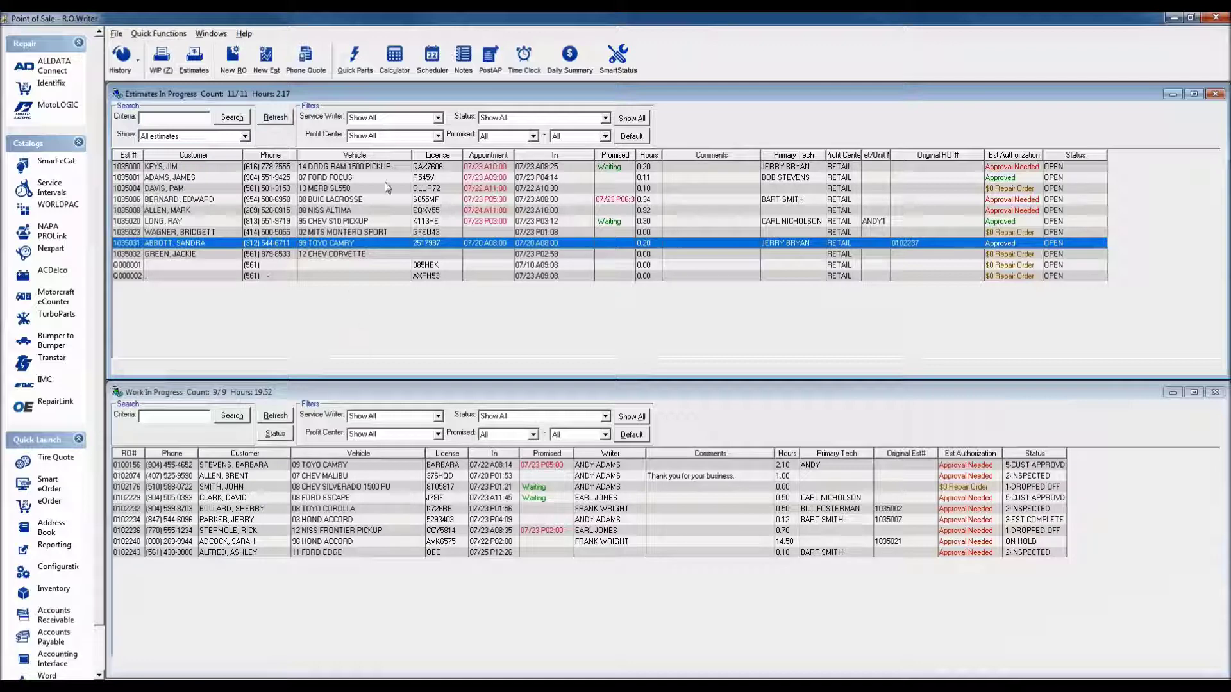
# - Start a new estimate and search for the customer by last name
pyautogui.click(266, 66)
pyautogui.write('WILSON')
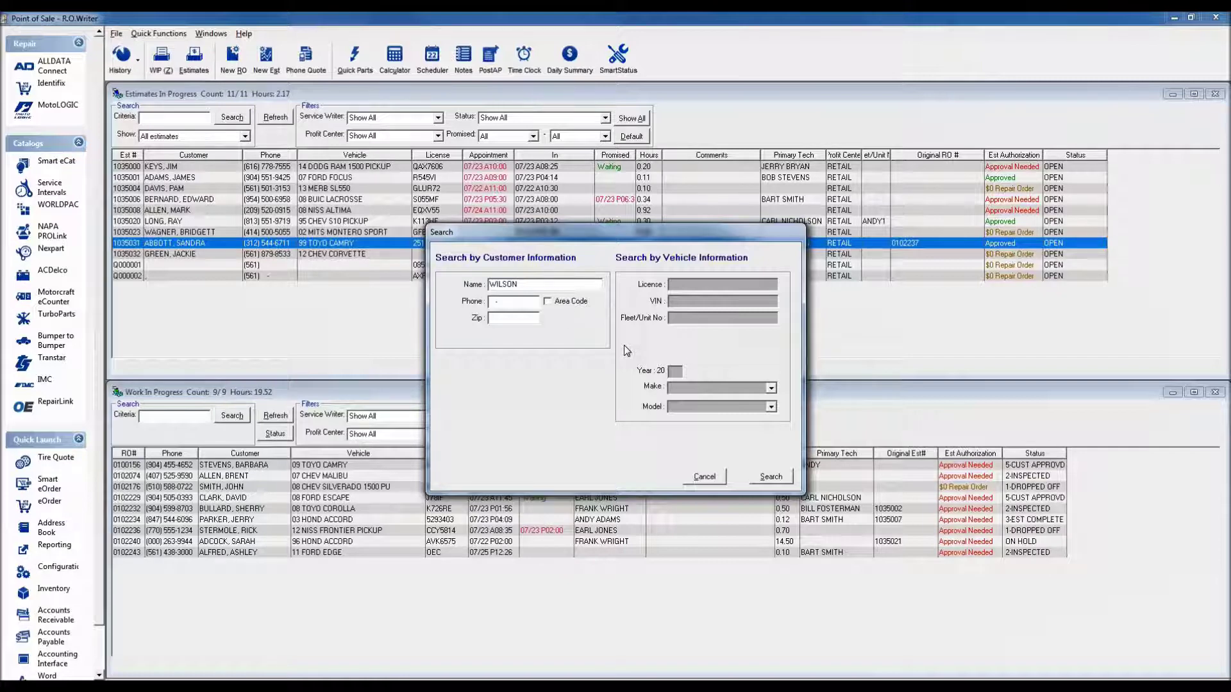
pyautogui.press('Return')
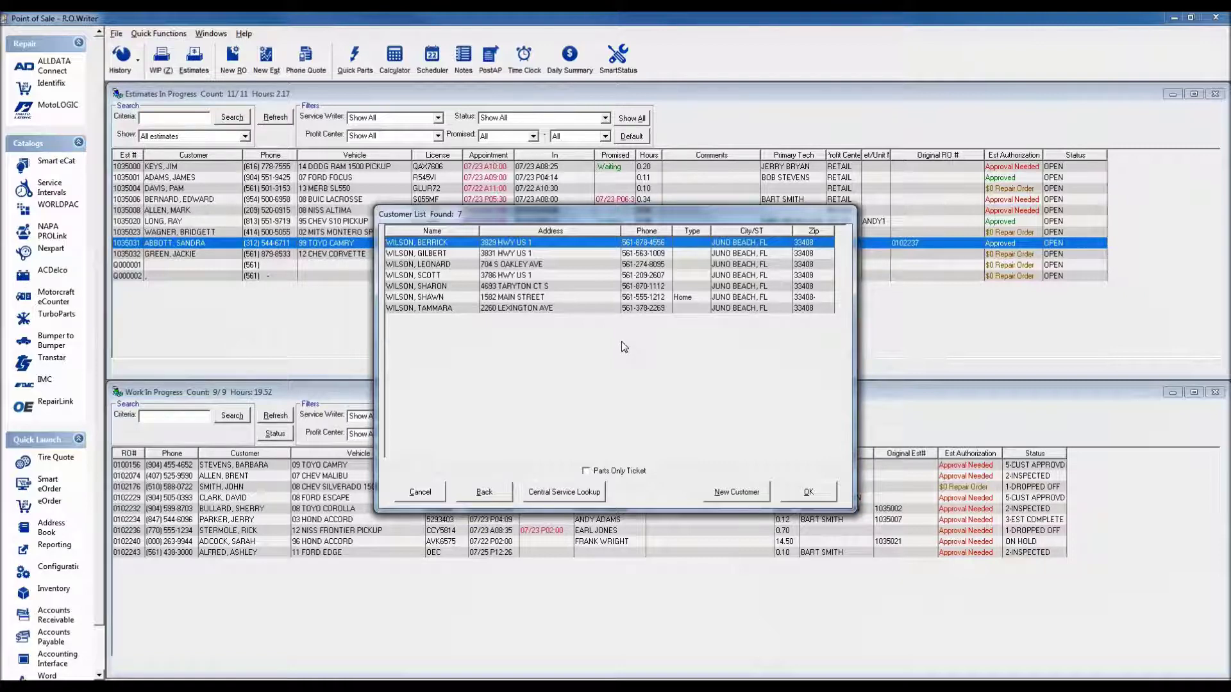
# - Create a new customer record with the customer's first name, street address and cell phone number, and save it
pyautogui.click(729, 493)
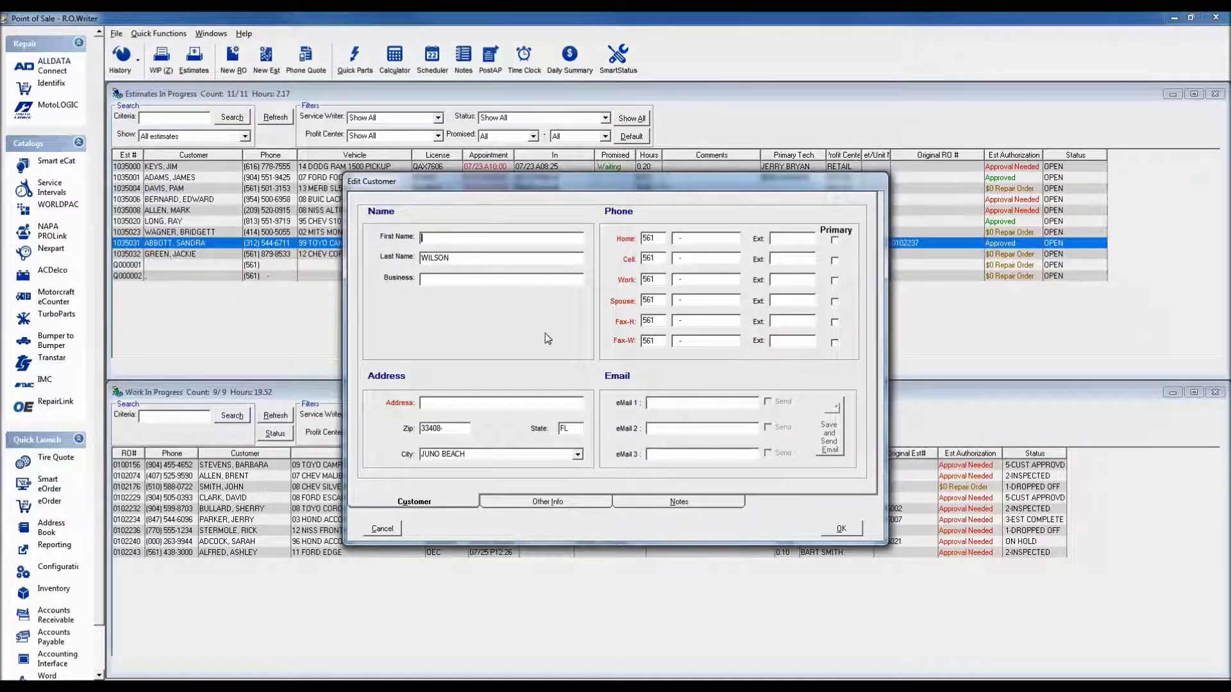
pyautogui.write('JEFF')
pyautogui.write('1234 MAIN STE')
pyautogui.write('EET')
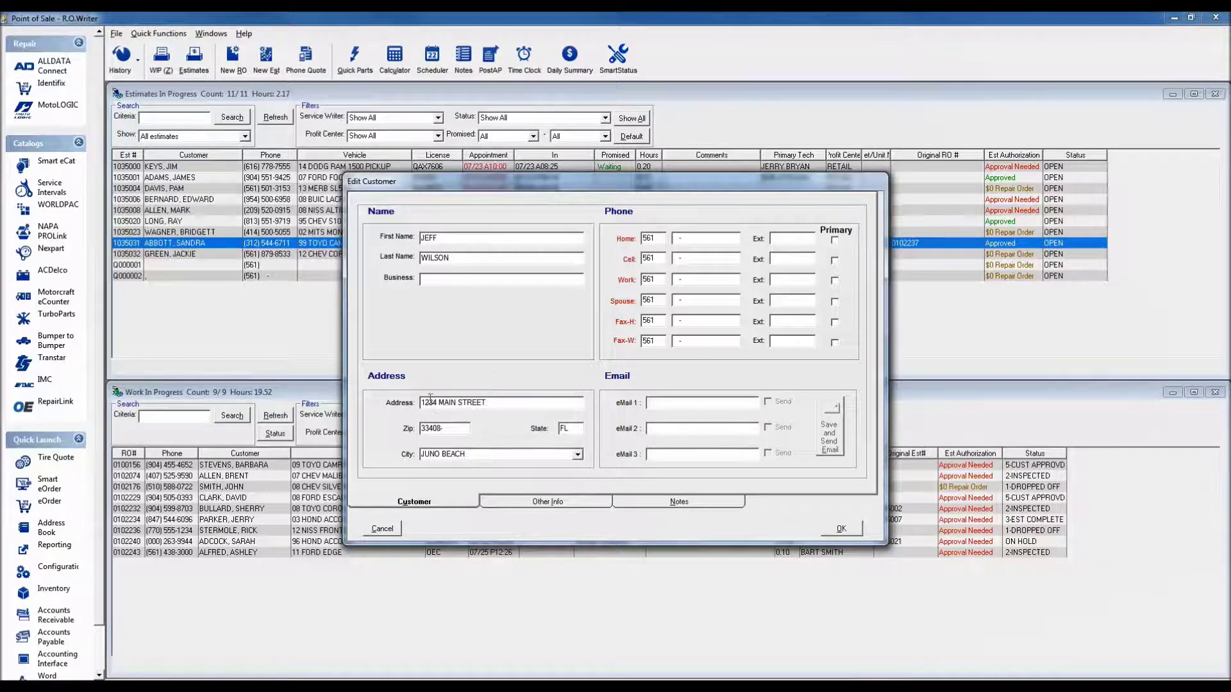
pyautogui.click(675, 259)
pyautogui.write('555-1212')
pyautogui.click(841, 530)
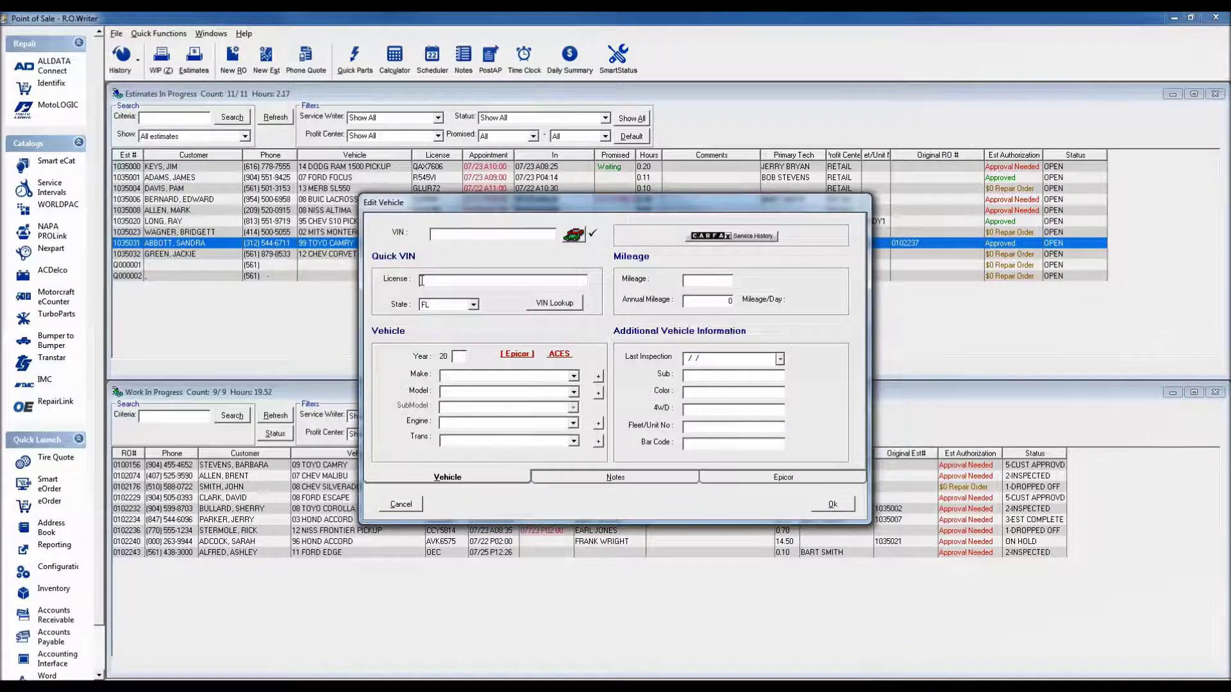
# - Look up the vehicle's VIN by its license plate, accept the matching 2006 Ford Taurus and save the vehicle
pyautogui.write('893CB')
pyautogui.click(555, 306)
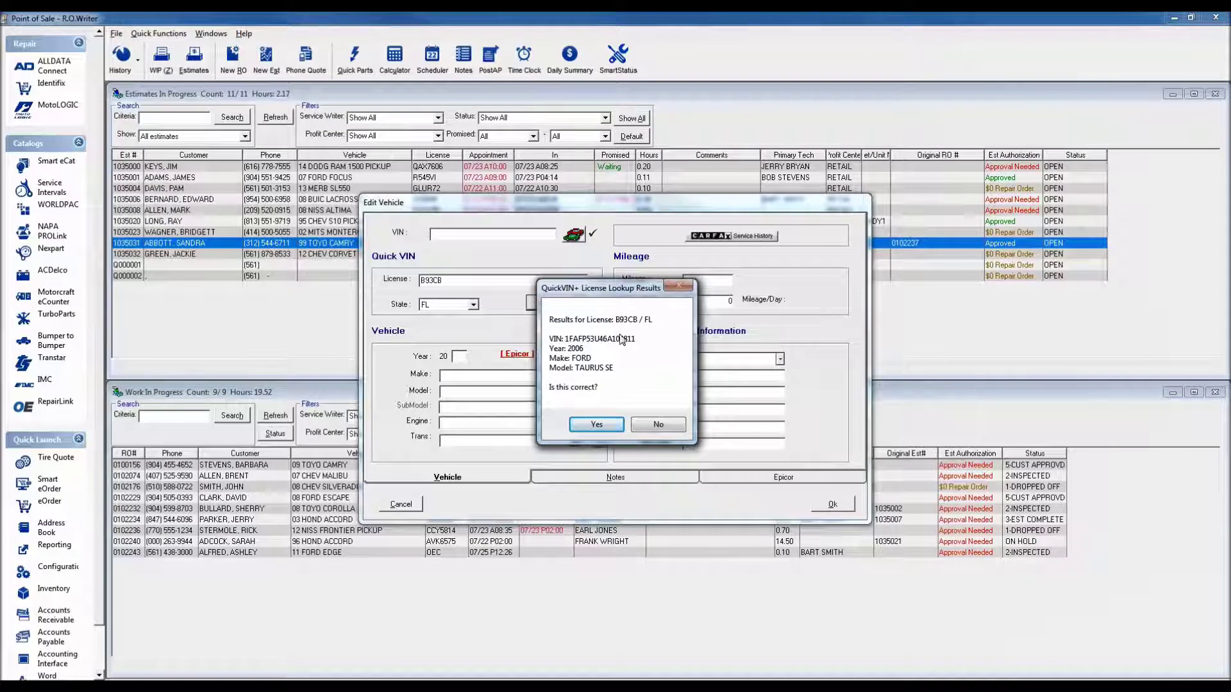
pyautogui.click(596, 425)
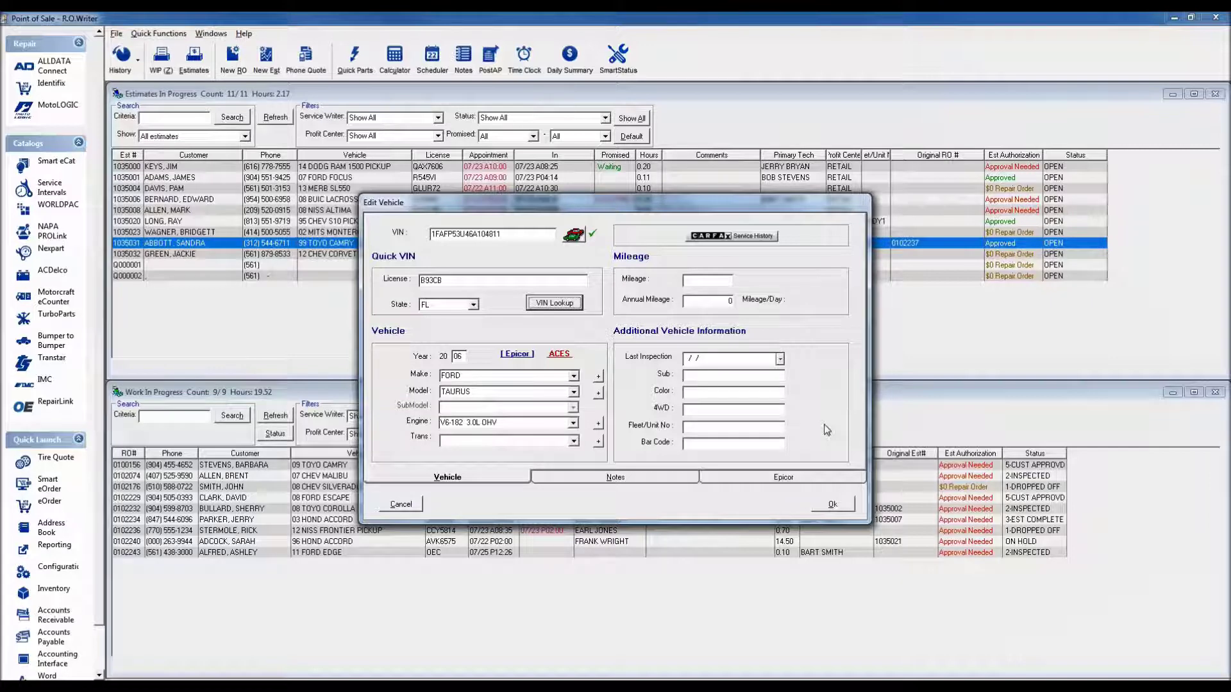
pyautogui.click(831, 505)
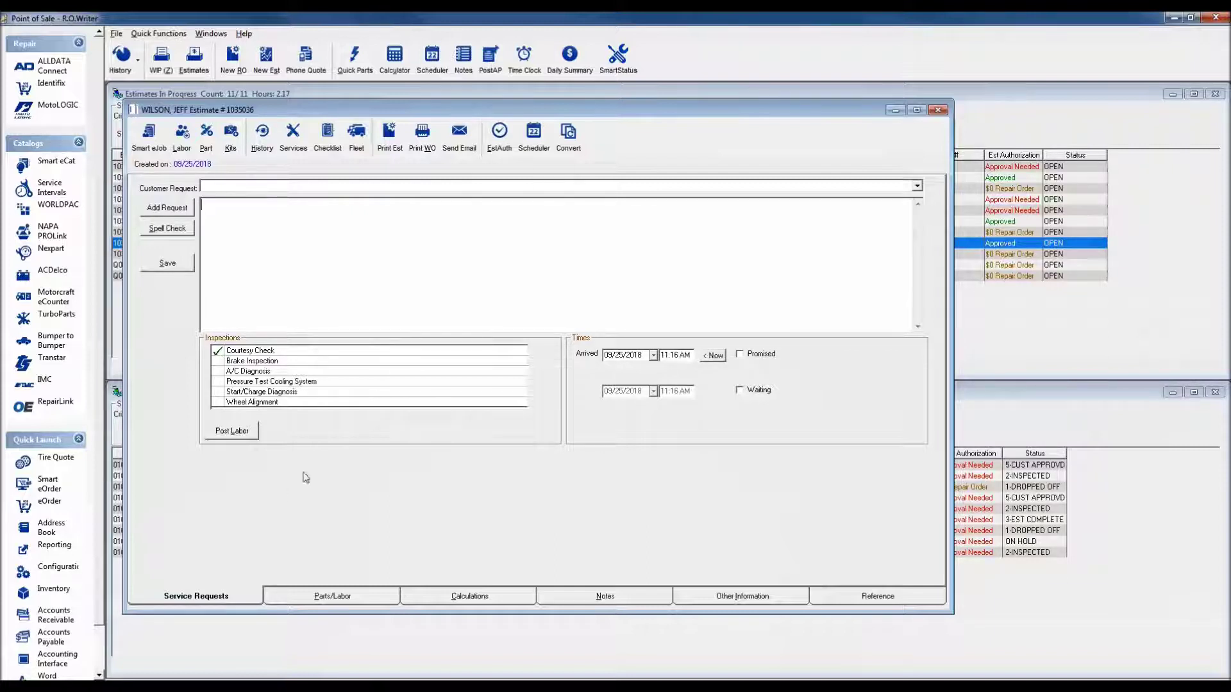
# - Review the new estimate's parts and labor view and its other information, ending on parts and labor
pyautogui.click(328, 598)
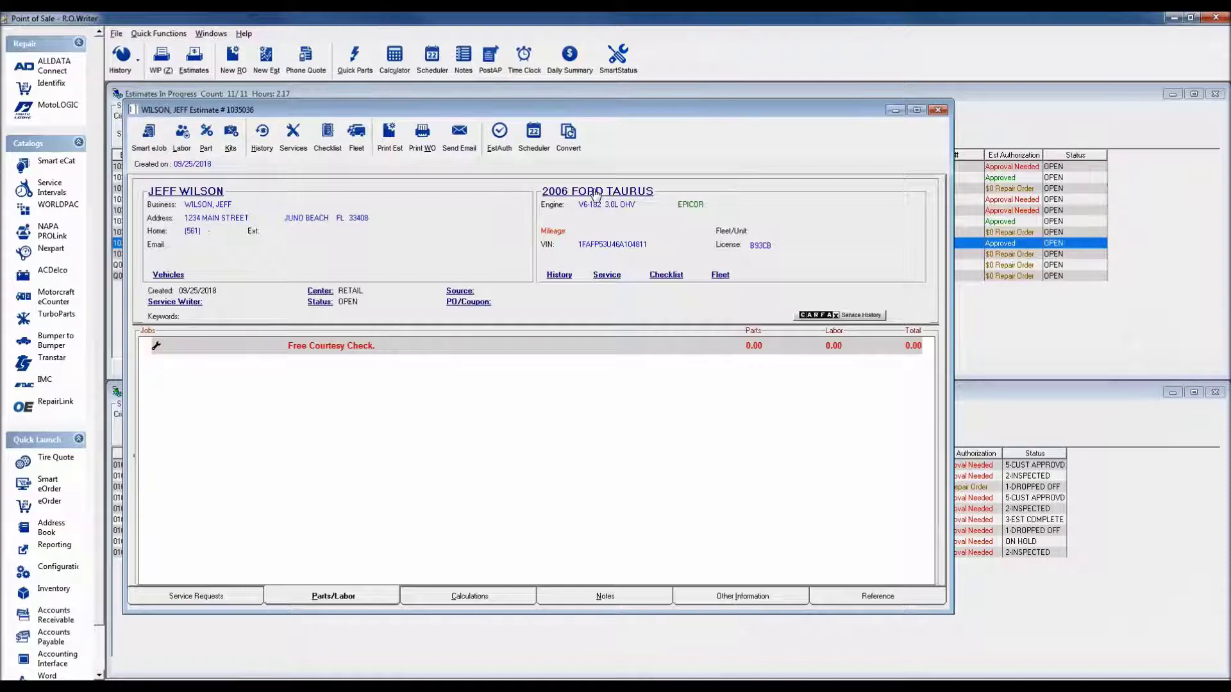
pyautogui.click(751, 597)
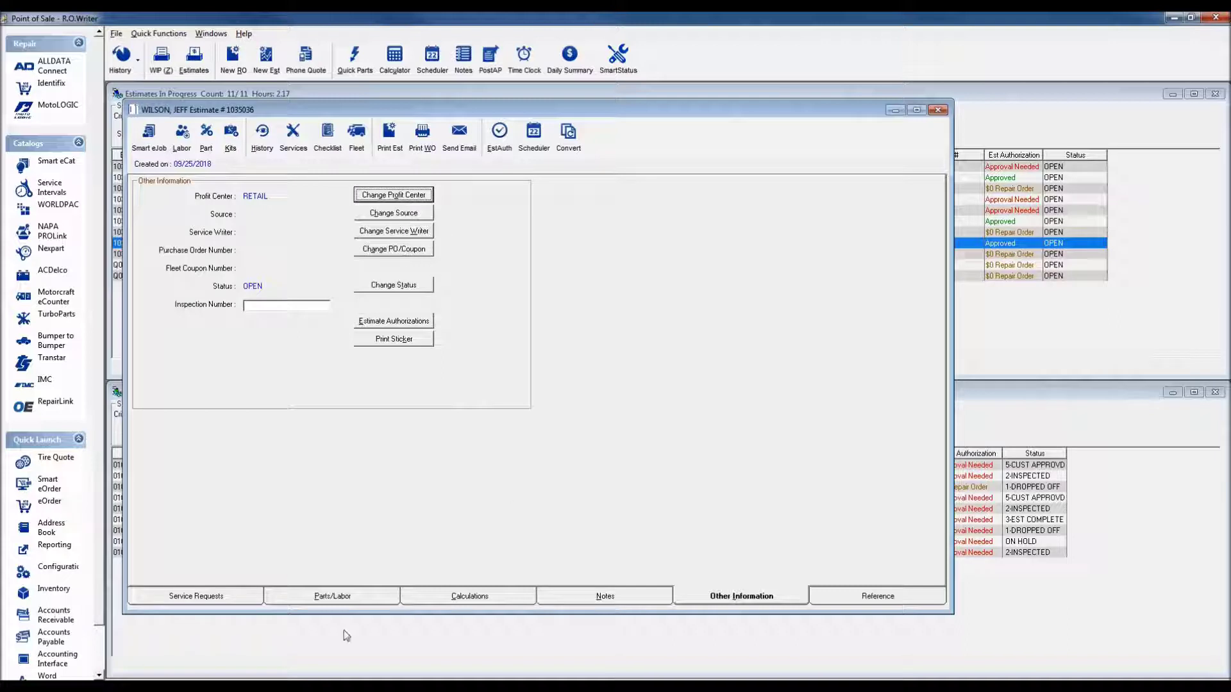
pyautogui.click(310, 598)
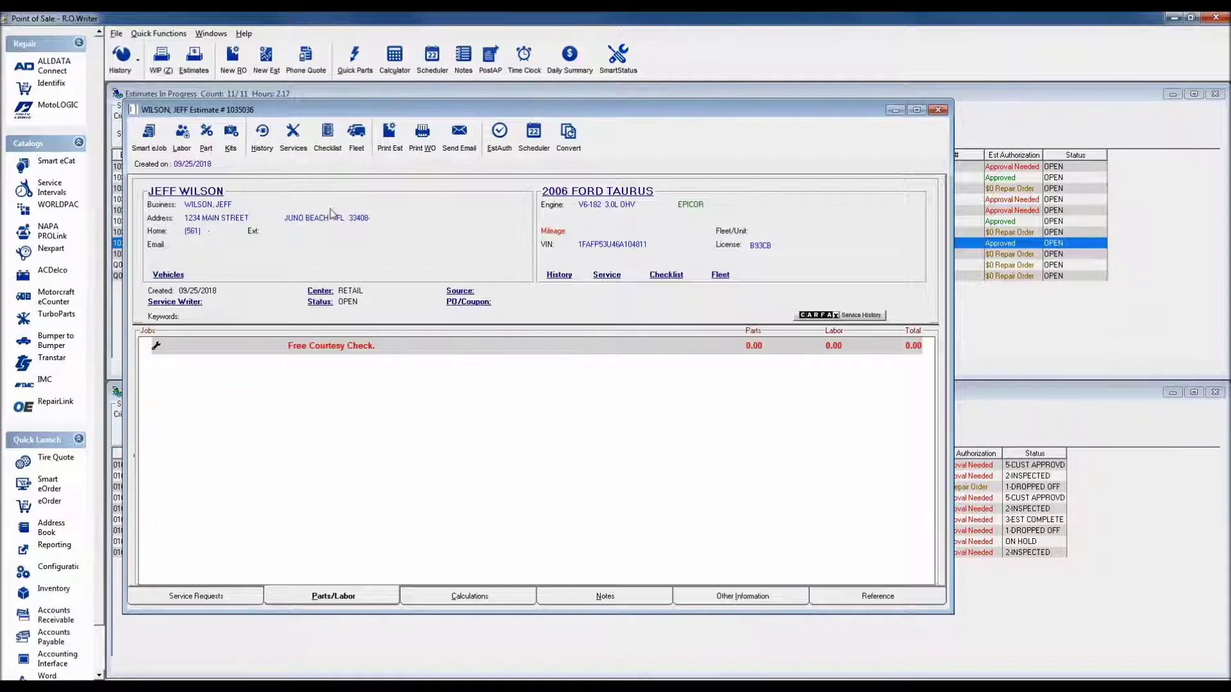
# - Add a labor job to the estimate with category STARTING & CHARGING and operation 140 Install Battery
pyautogui.click(186, 143)
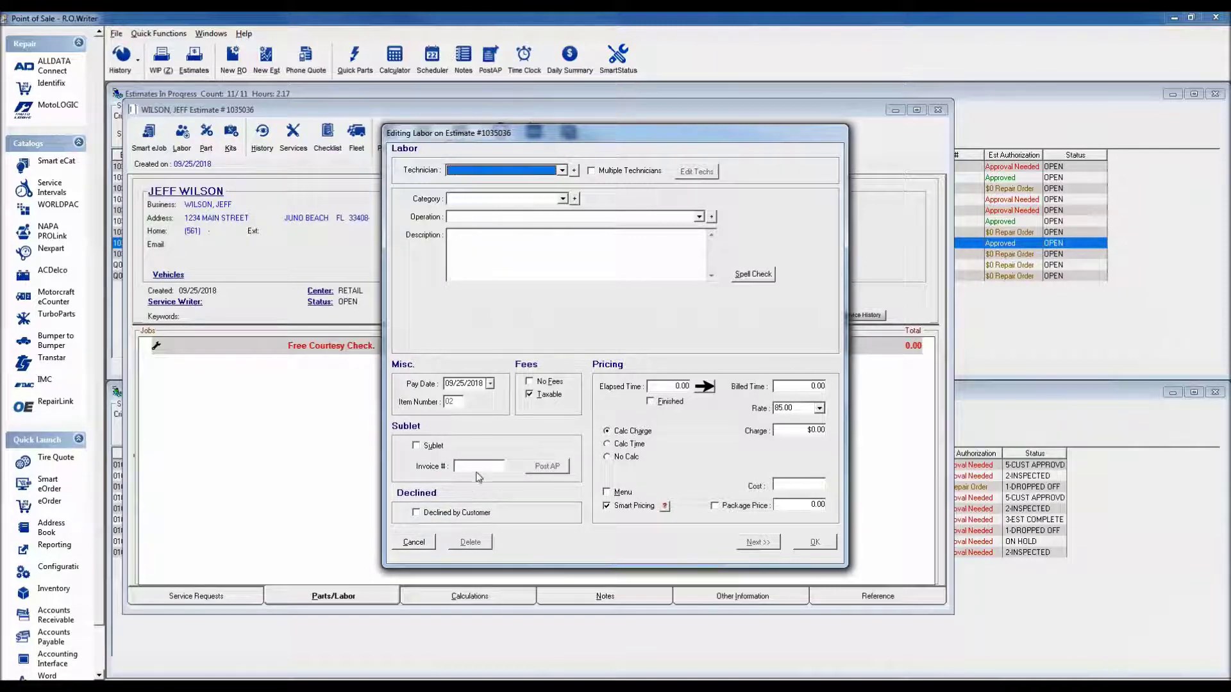
pyautogui.click(563, 200)
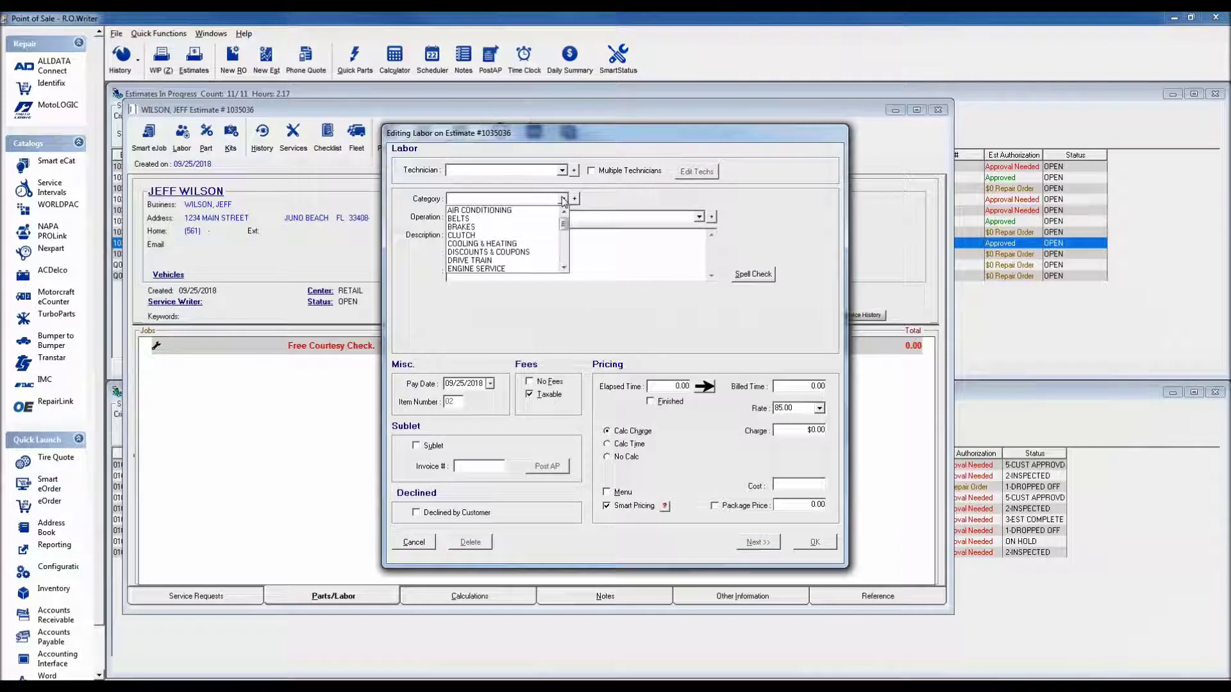
pyautogui.click(564, 253)
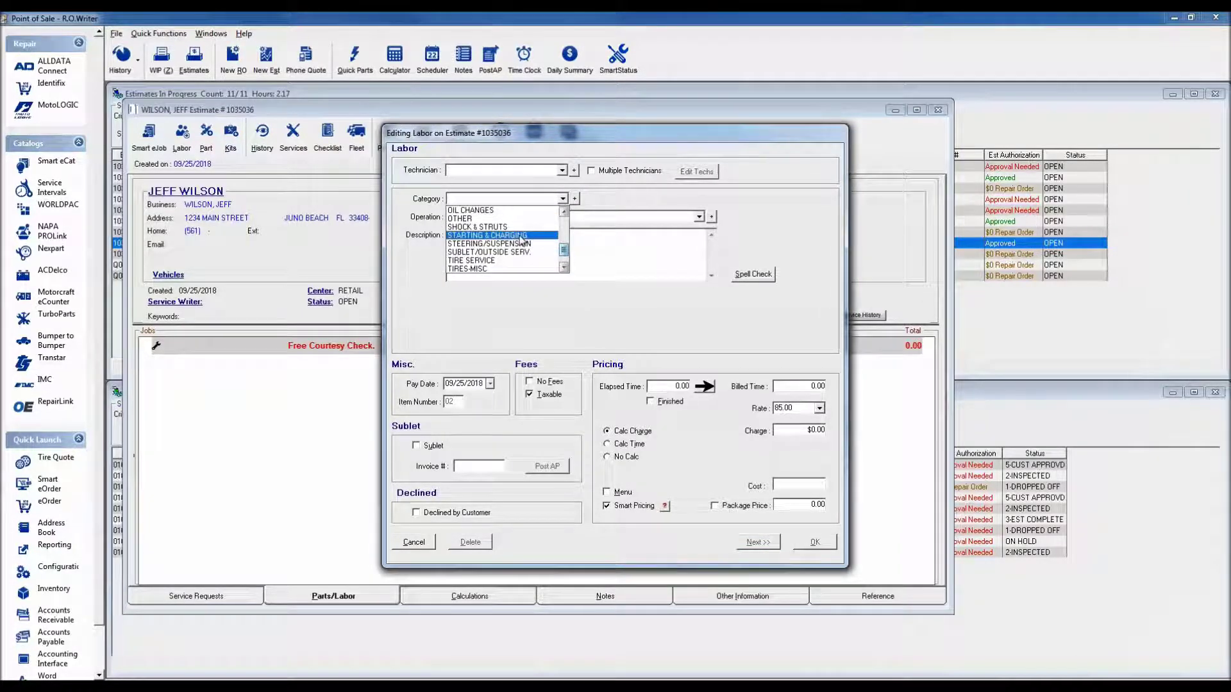
pyautogui.click(538, 236)
pyautogui.click(535, 220)
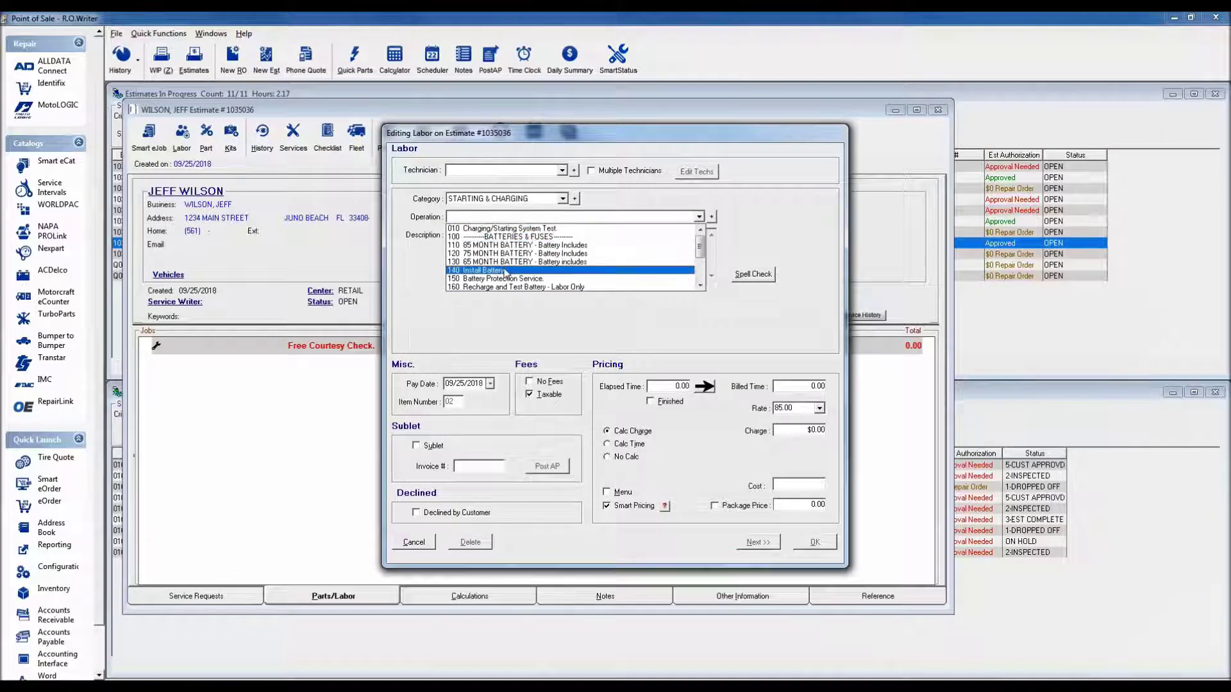
pyautogui.click(538, 270)
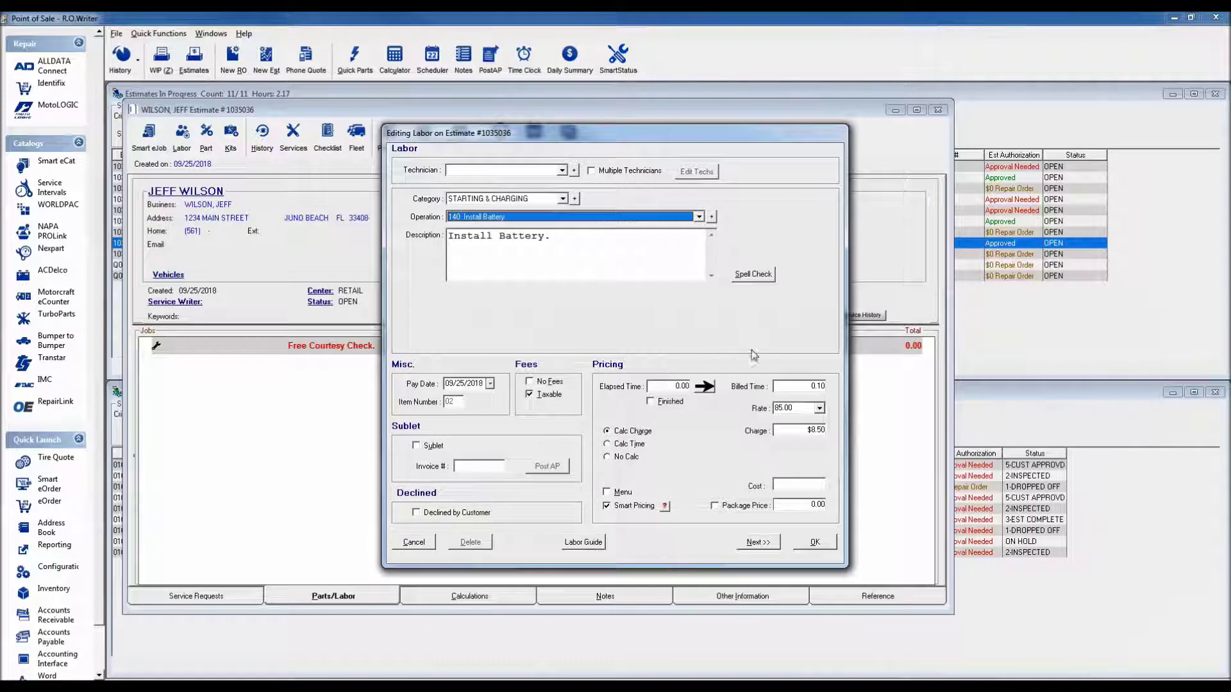
pyautogui.click(815, 543)
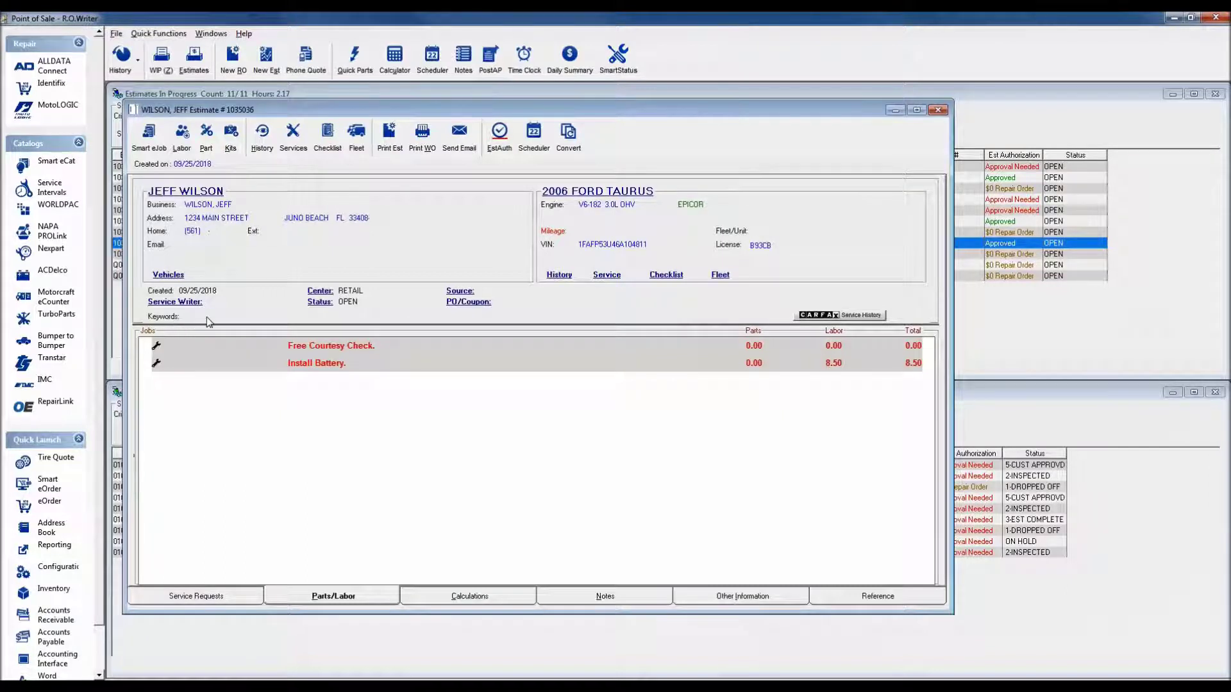
# - Look up Battery in the parts catalog from the Install Battery job's keyword and post NAPA battery 7558R
pyautogui.click(331, 368)
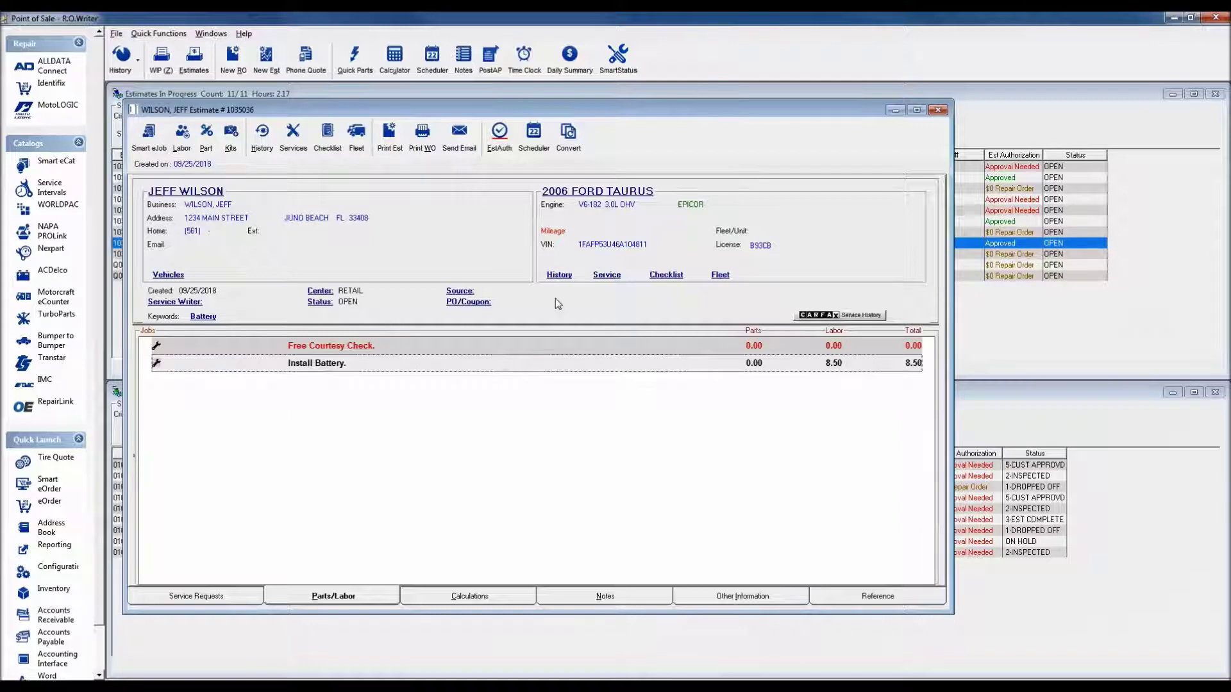
pyautogui.click(203, 320)
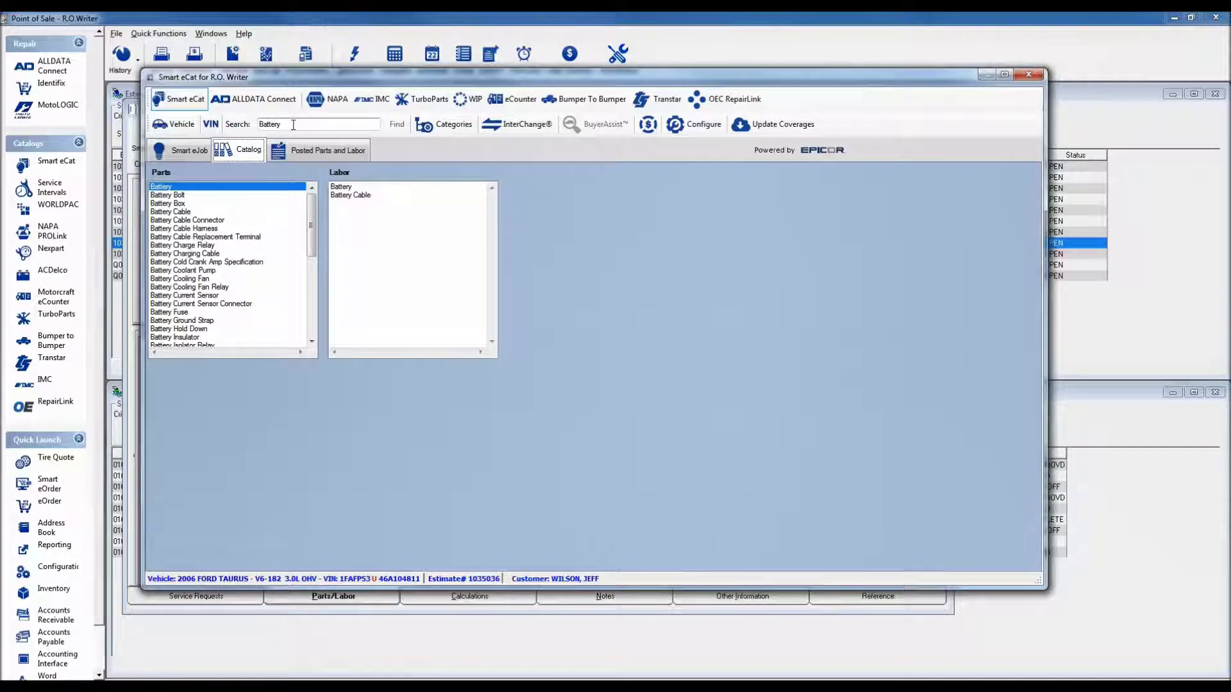
pyautogui.doubleClick(165, 188)
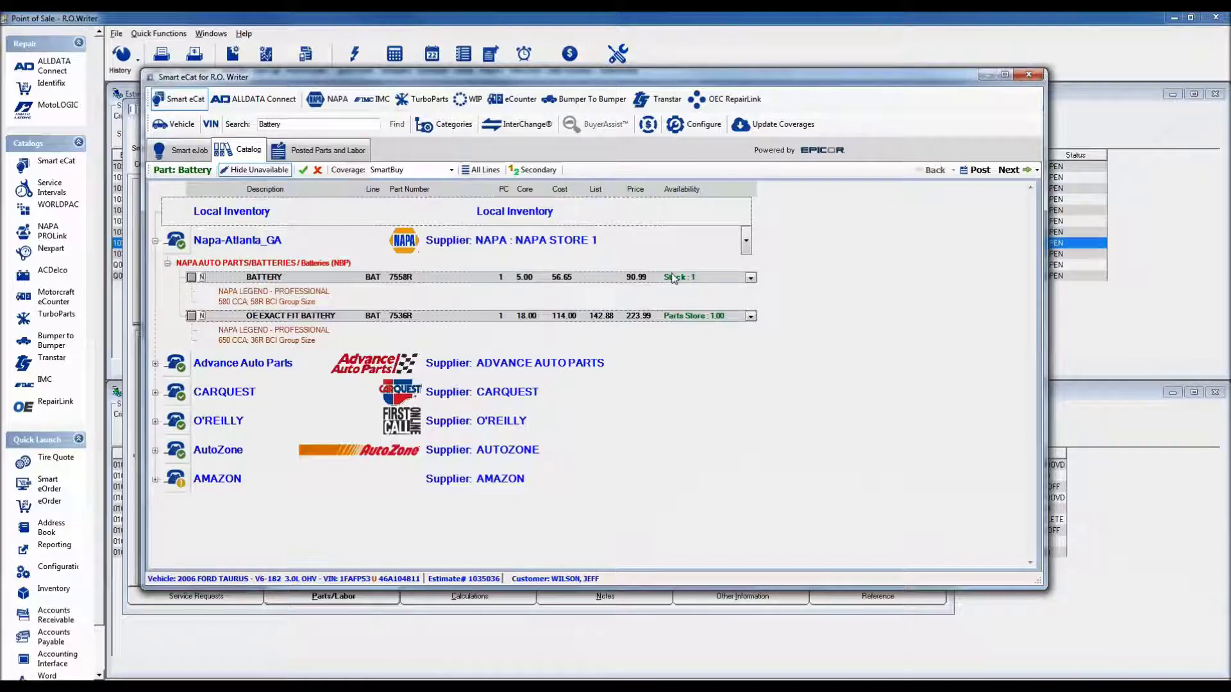
pyautogui.click(191, 278)
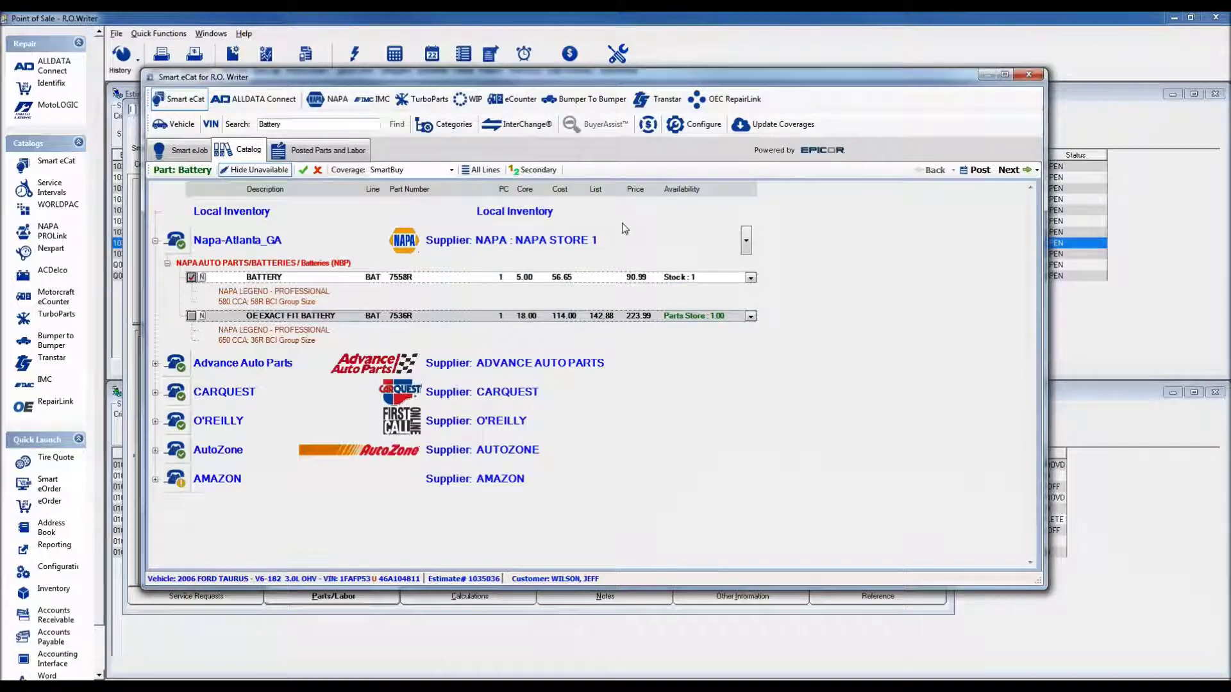
pyautogui.click(975, 170)
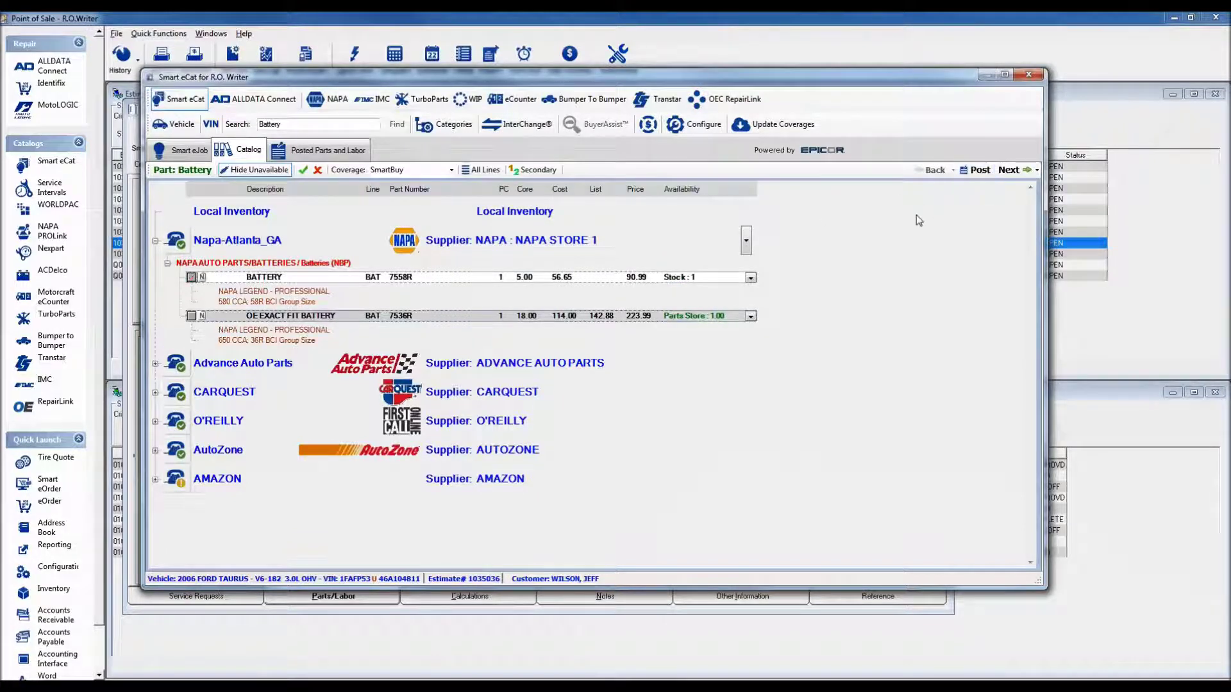
# - Search the catalog again for battery labor and add the R&R Battery operation to the posted items
pyautogui.click(308, 125)
pyautogui.press('Return')
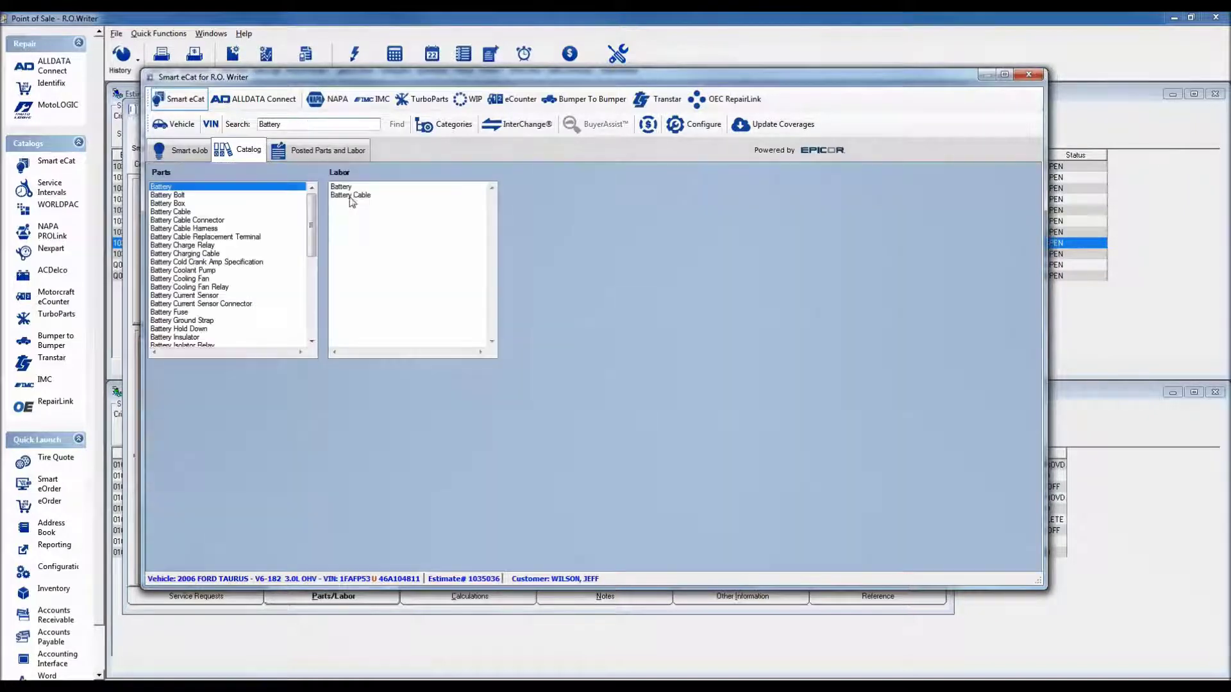
pyautogui.click(344, 187)
pyautogui.doubleClick(344, 188)
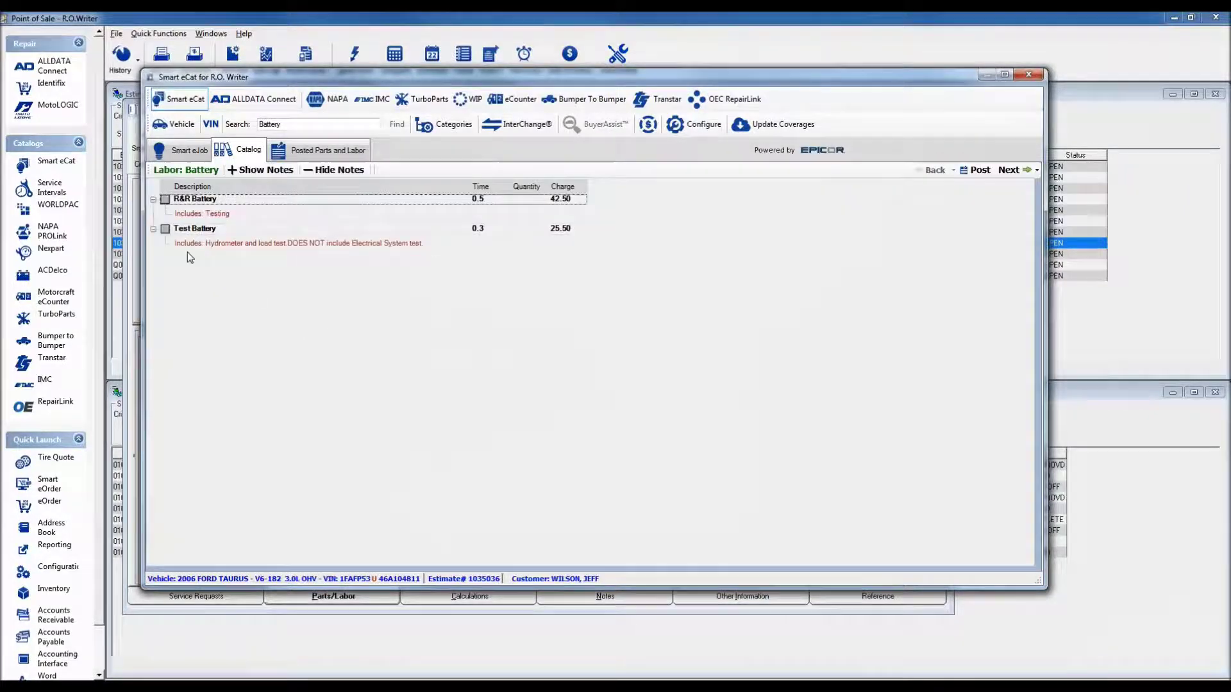
pyautogui.click(165, 199)
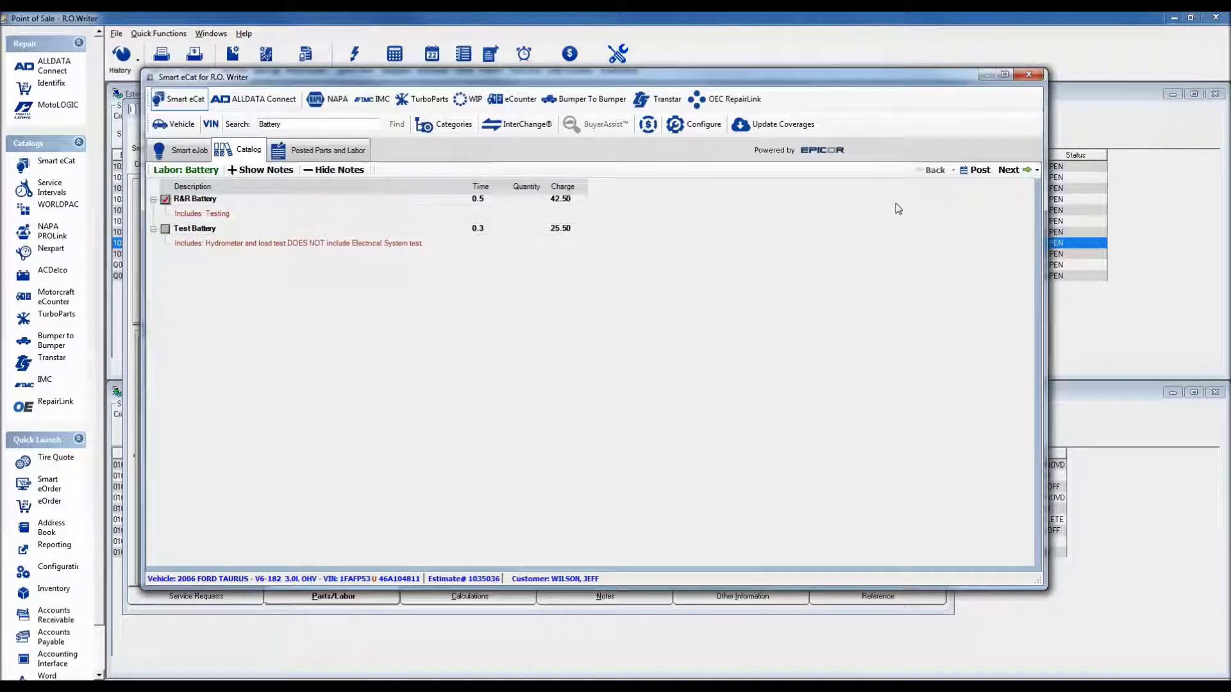
pyautogui.click(1009, 170)
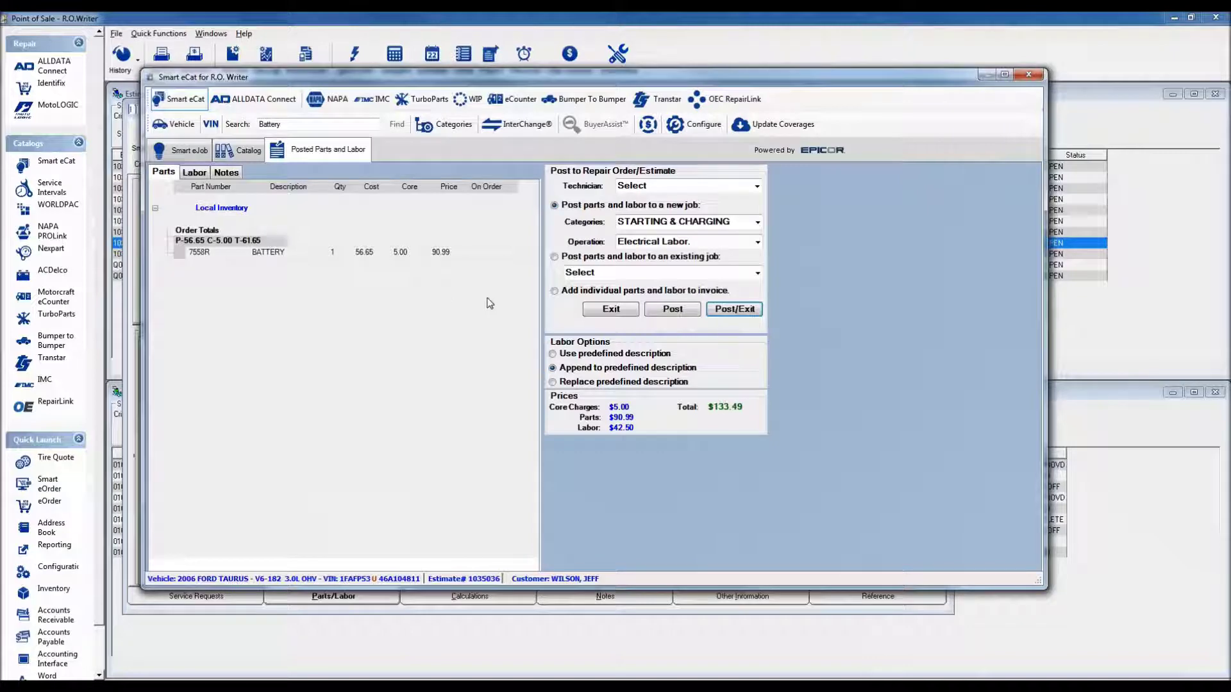
# - Post the parts and labor to the existing Install Battery job, replacing the predefined description, and exit the catalog
pyautogui.click(554, 256)
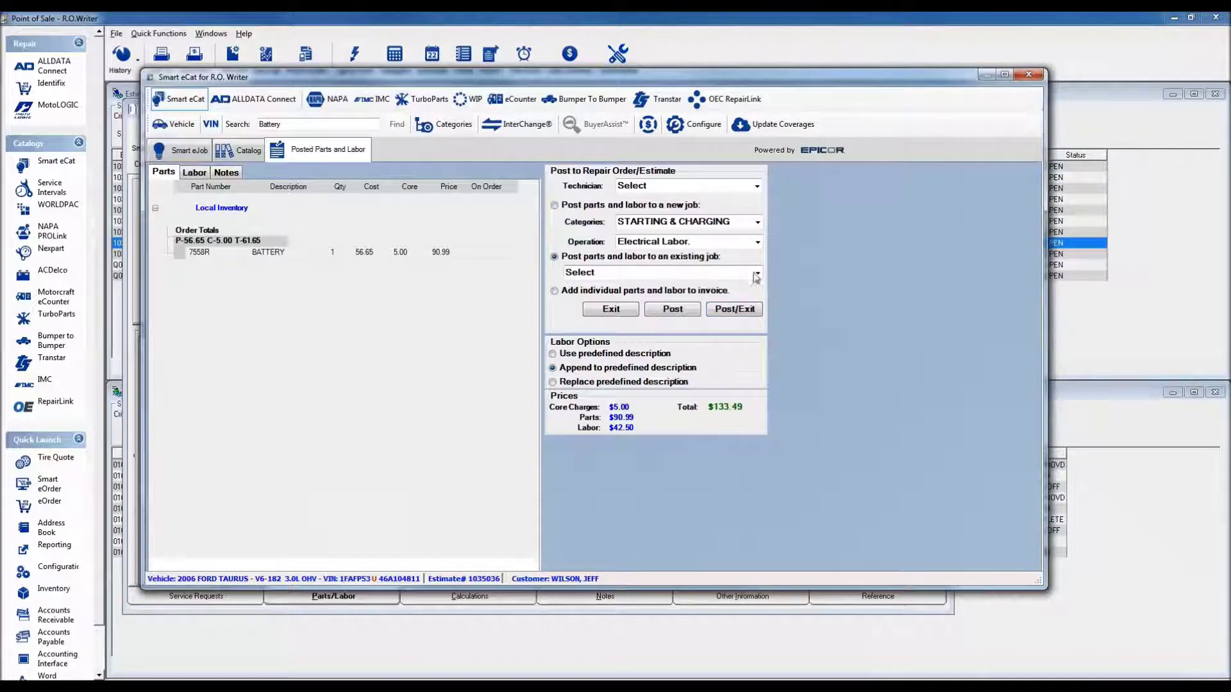
pyautogui.click(757, 272)
pyautogui.click(646, 307)
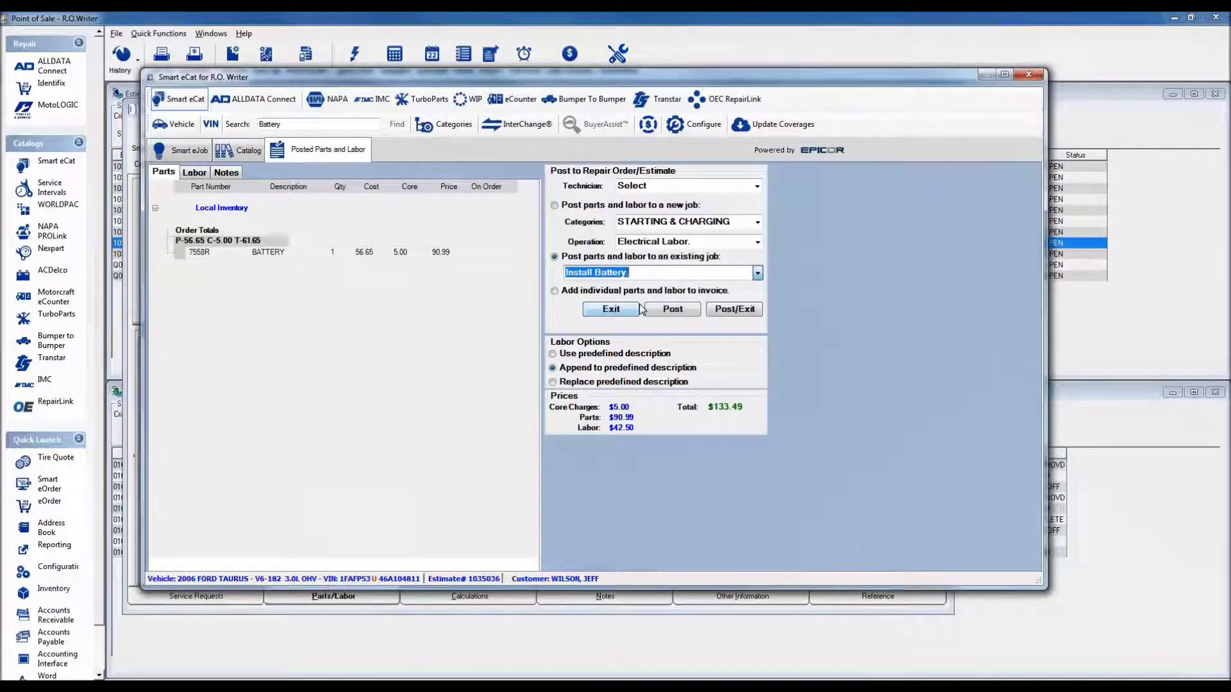
pyautogui.click(553, 383)
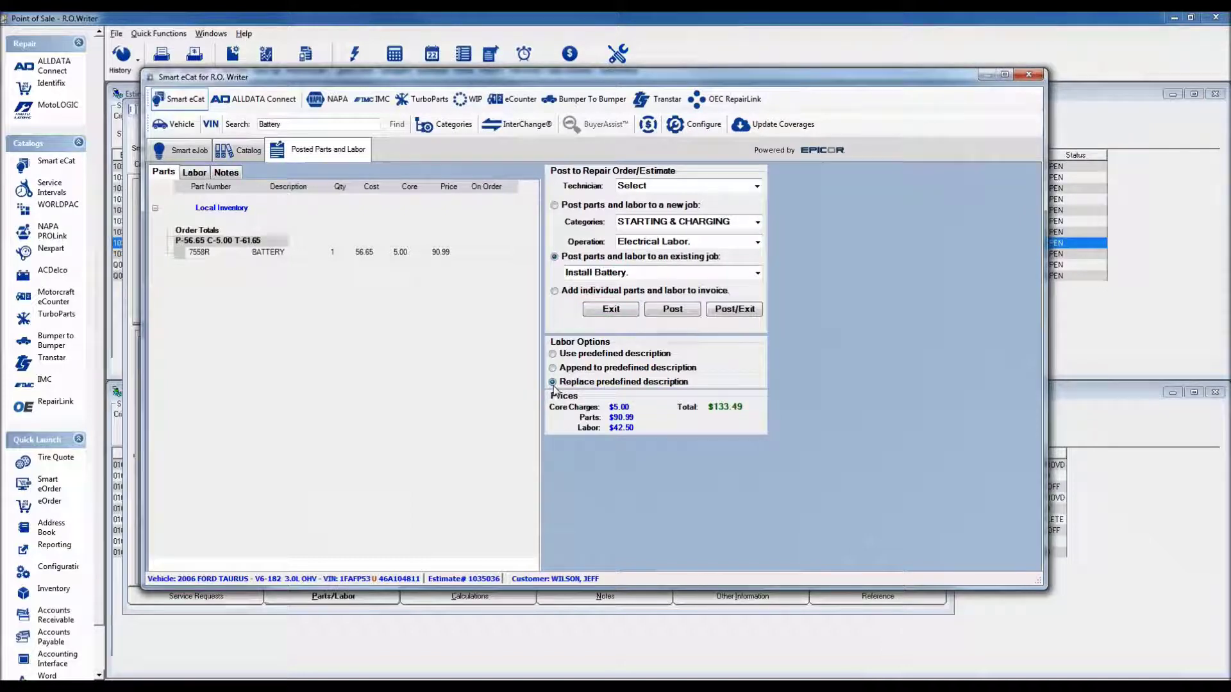
pyautogui.click(735, 309)
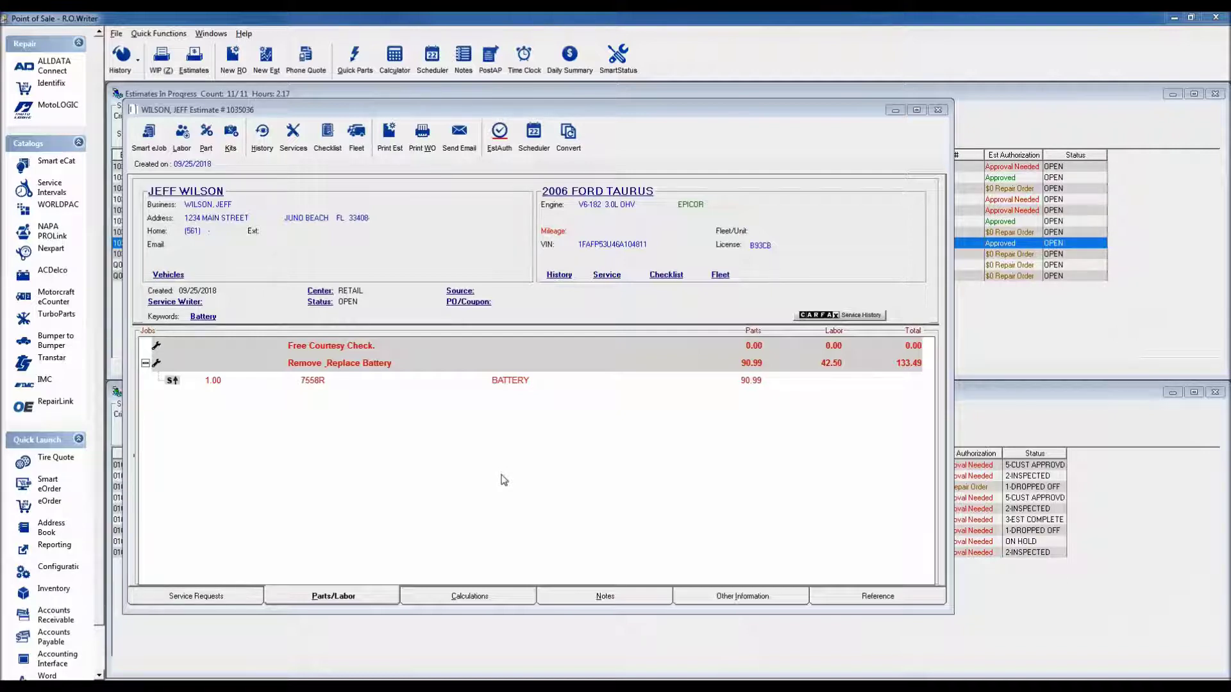
# - Review the details of battery part 7558R in the Remove & Replace Battery job
pyautogui.click(385, 364)
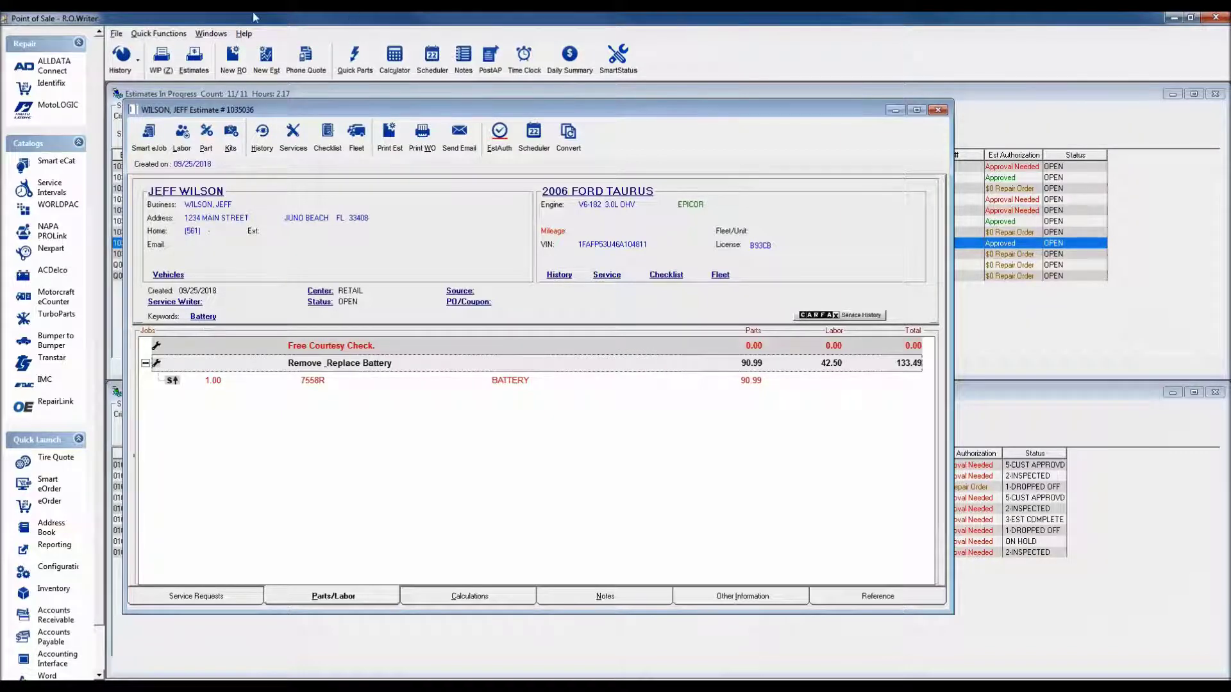
pyautogui.click(505, 382)
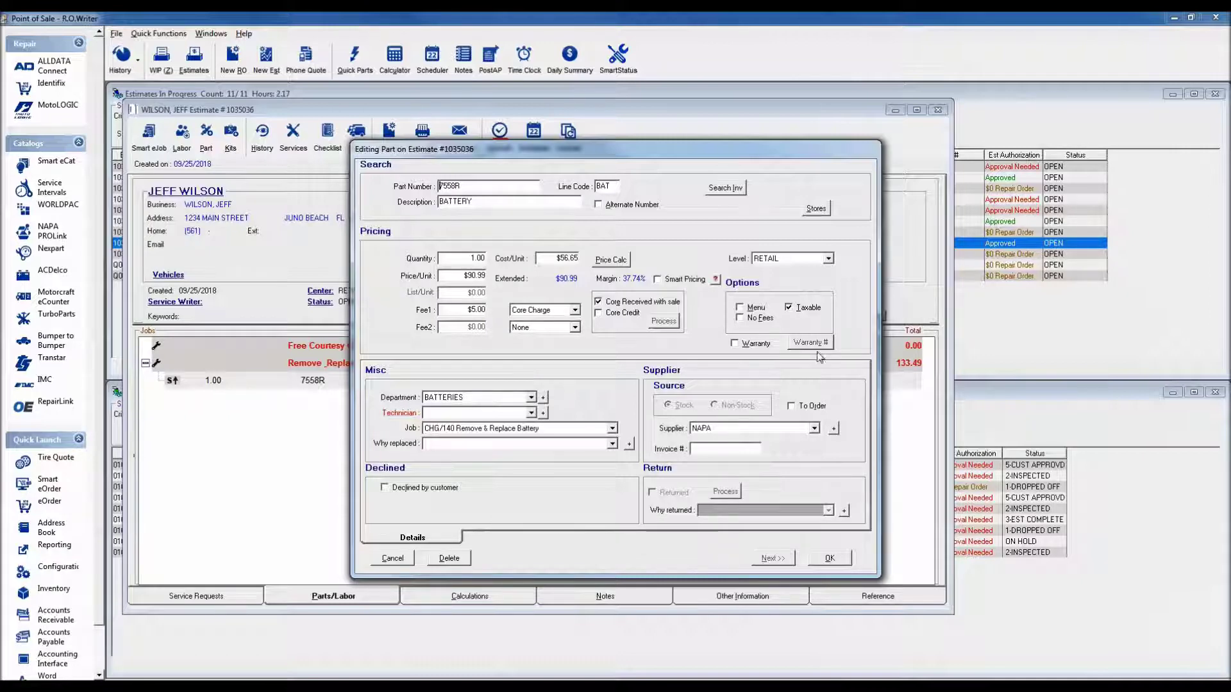
pyautogui.click(829, 558)
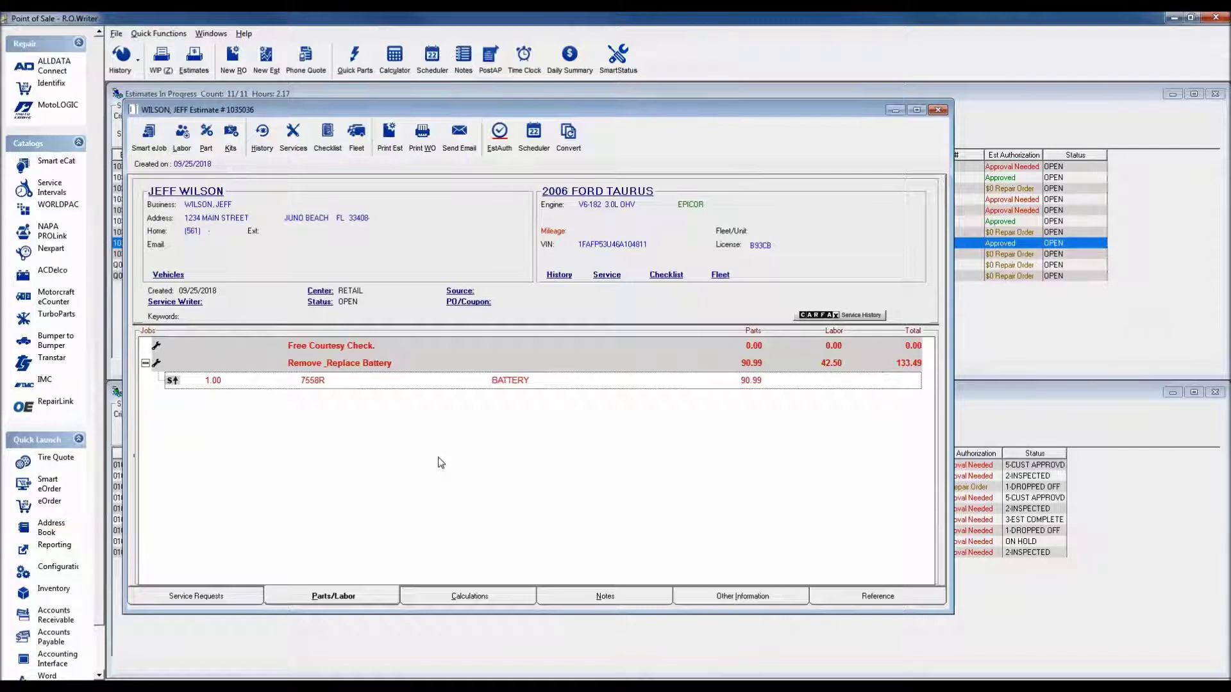
# - Start a tire quote for the estimate's 2006 Ford Taurus and search for tires in size P215/60R16-94T
pyautogui.click(58, 458)
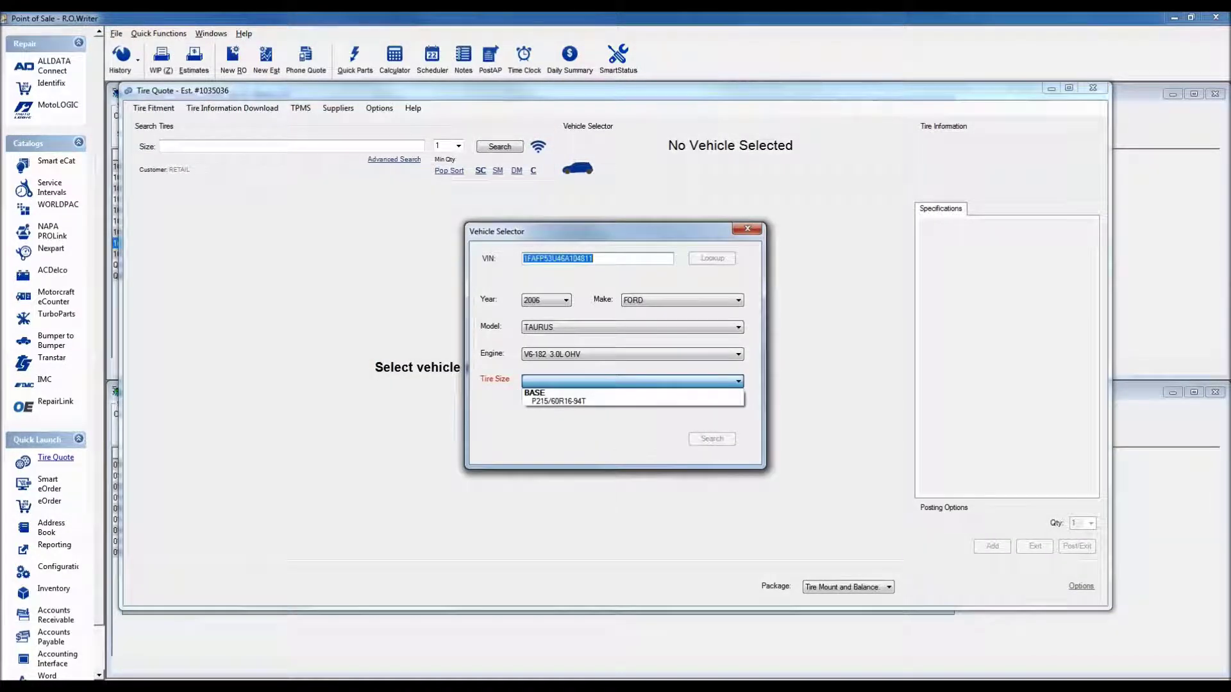
pyautogui.click(559, 401)
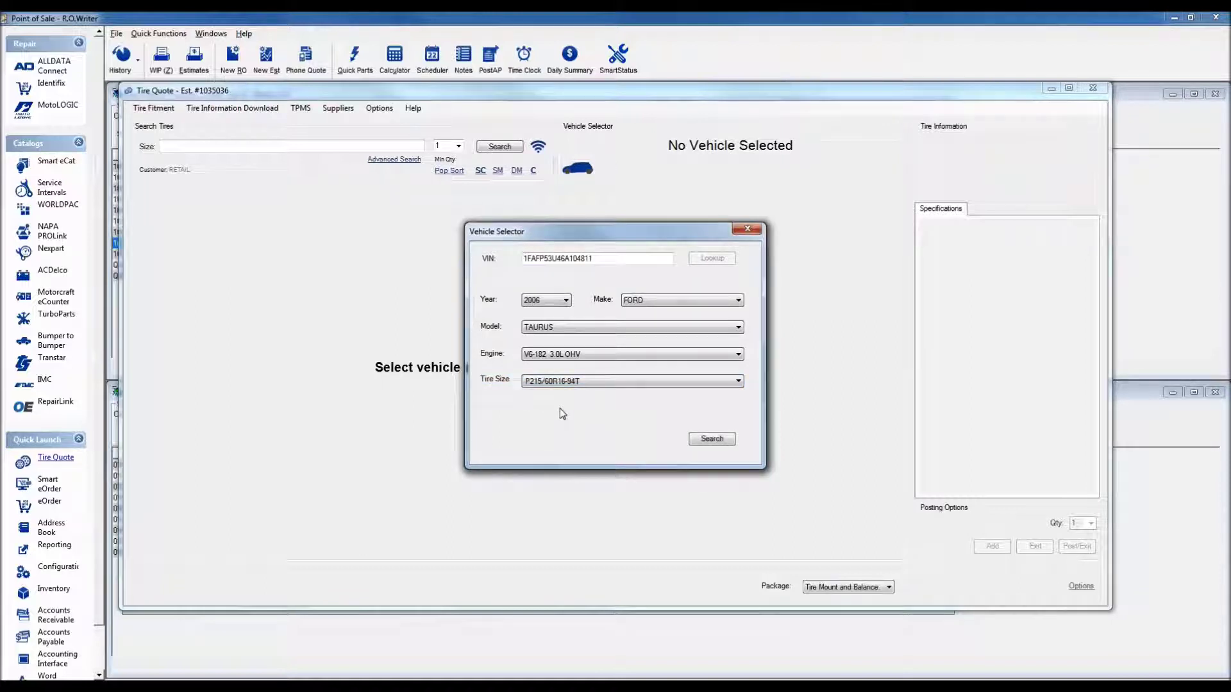
pyautogui.click(710, 440)
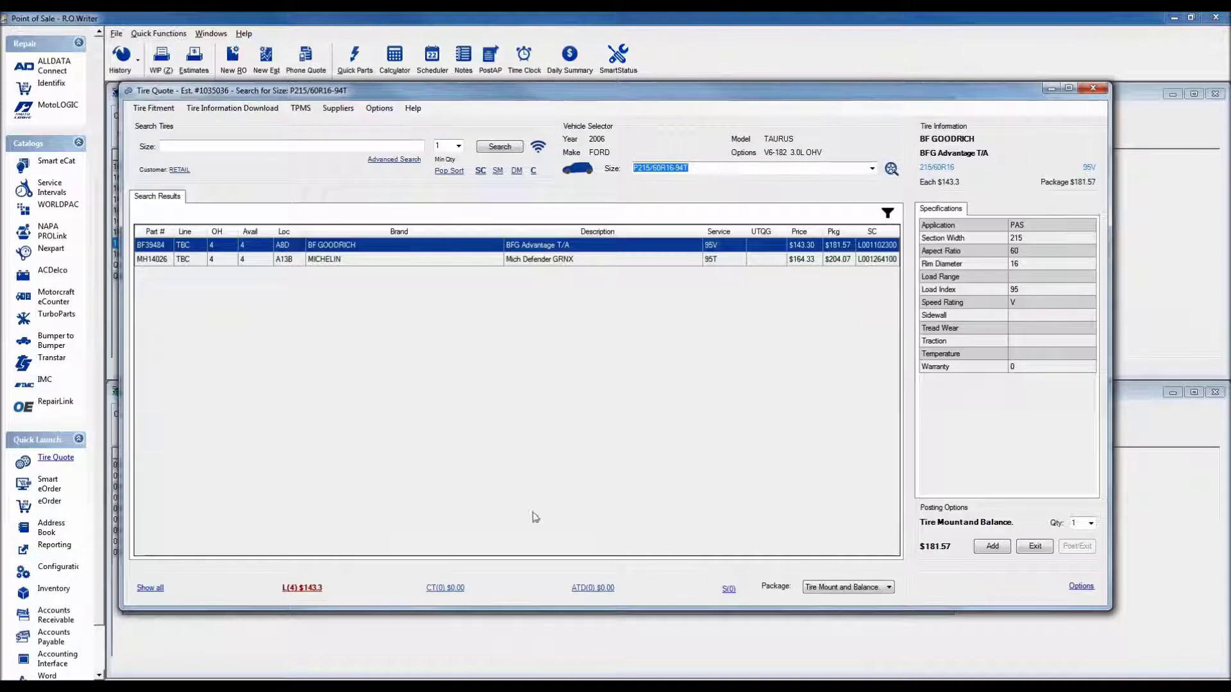
# - Examine the CT and ATD tire listings, the Michelin Defender T+H image and the available mount-and-balance packages
pyautogui.click(437, 591)
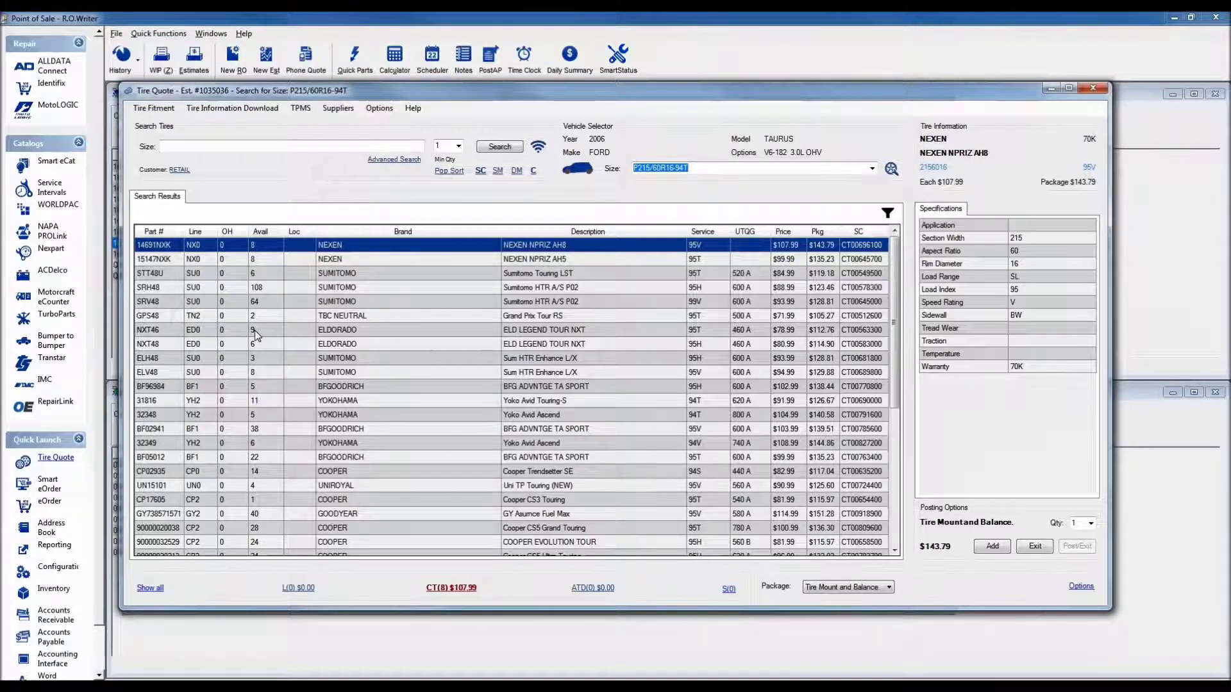
pyautogui.click(603, 587)
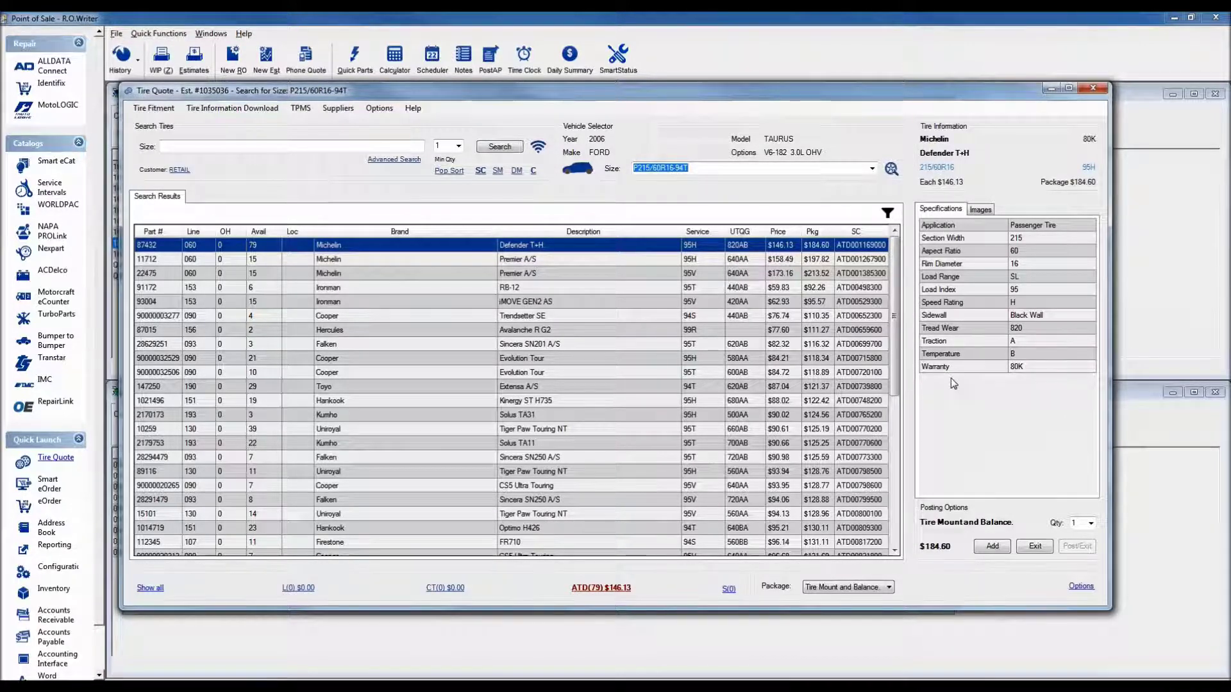
pyautogui.click(979, 210)
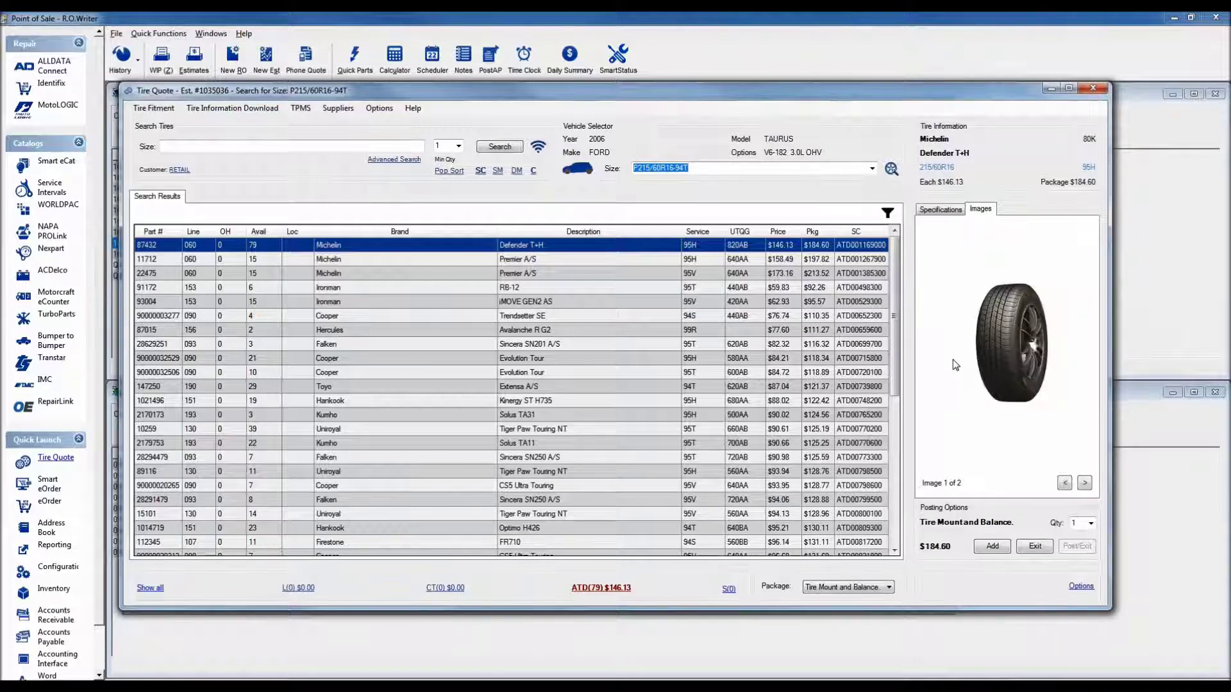
pyautogui.click(889, 587)
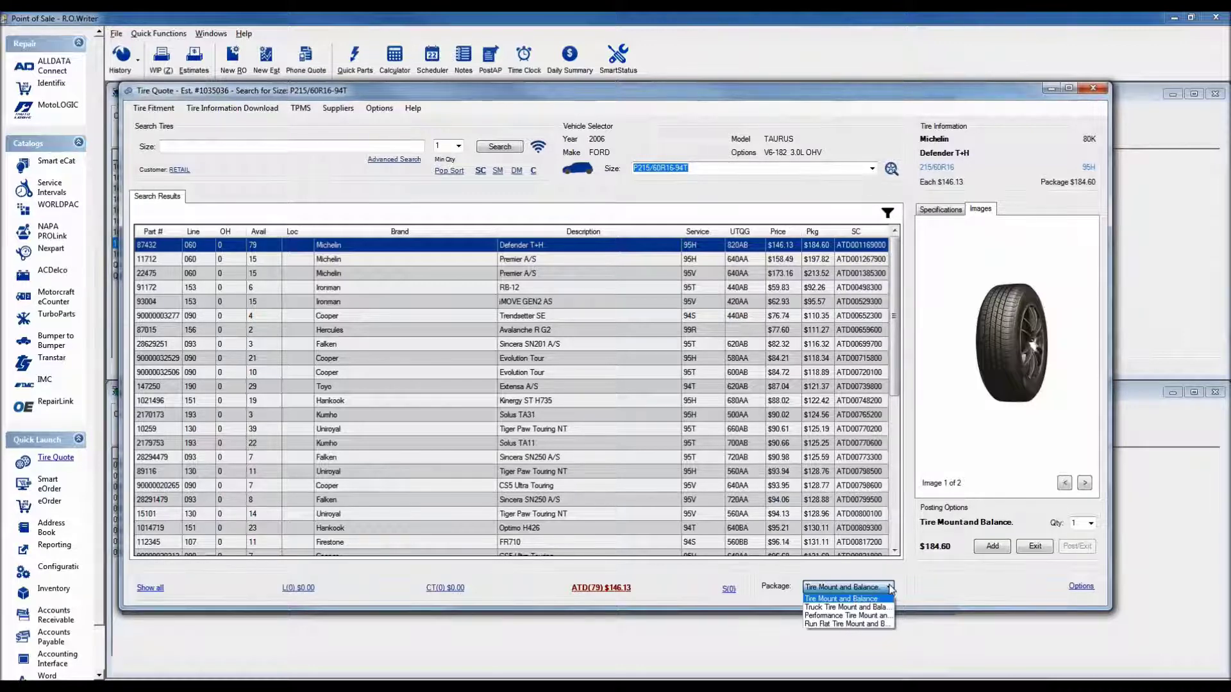
pyautogui.click(1085, 591)
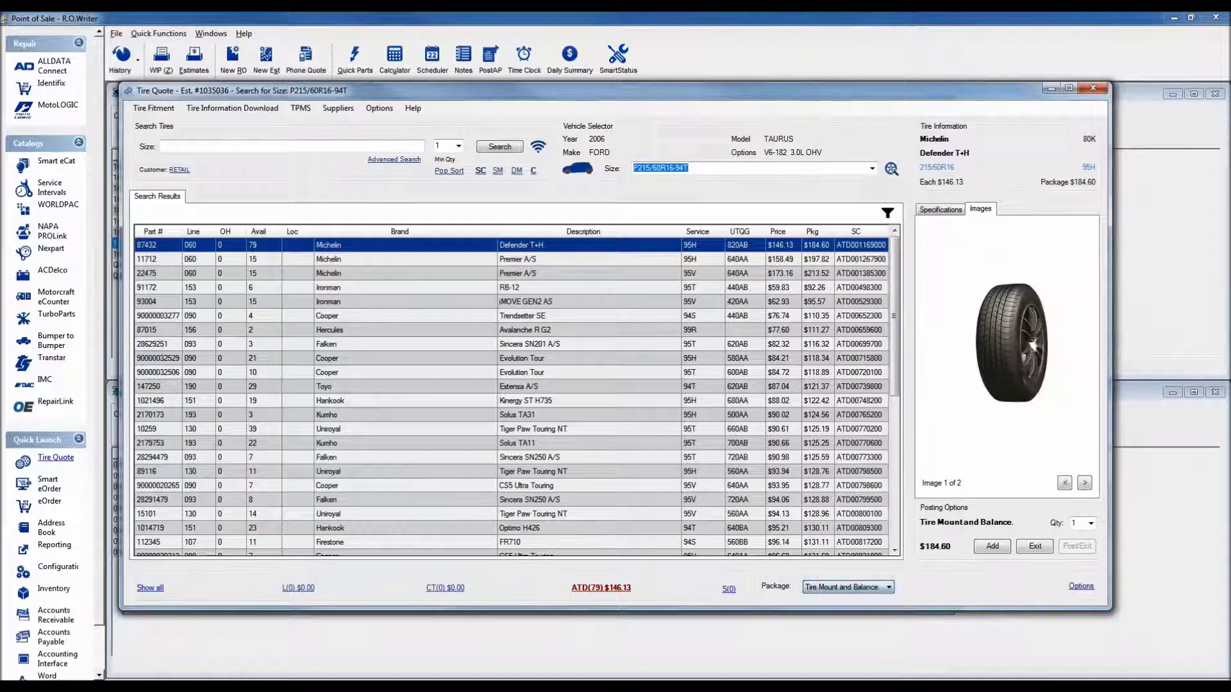
# - Compare the Michelin Premier A/S 22475, Hercules Avalanche R G2 and Hankook Kinergy ST H735 tires
pyautogui.click(1082, 587)
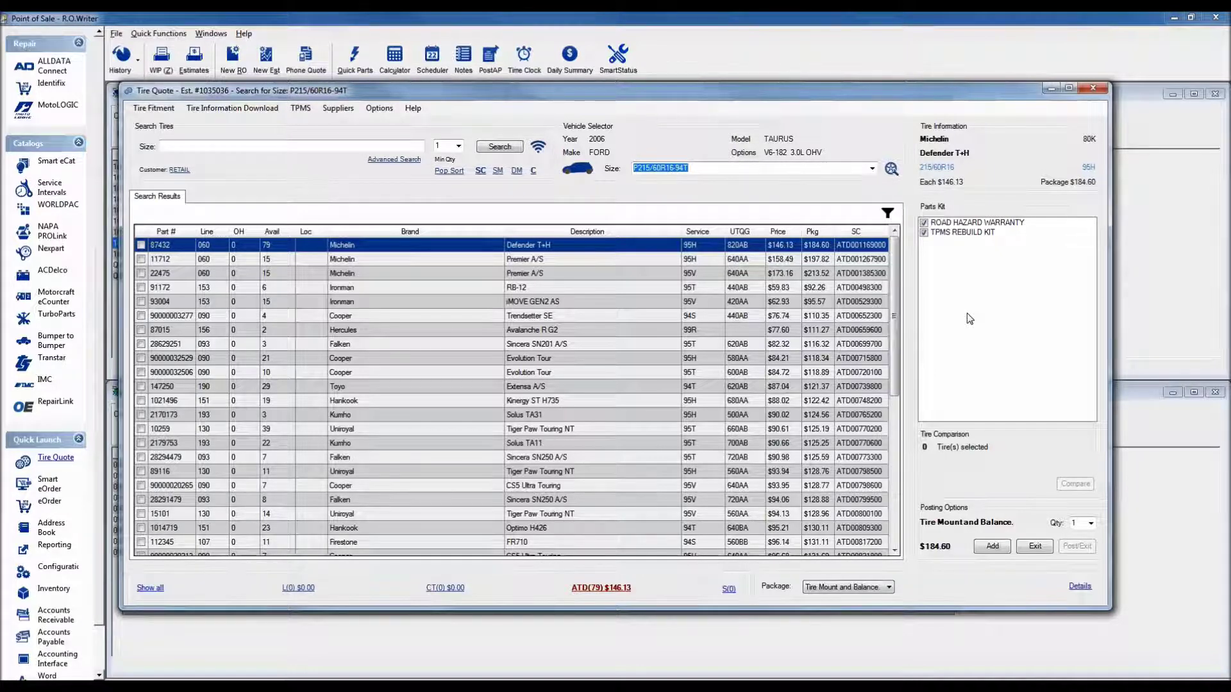
pyautogui.click(141, 273)
pyautogui.click(141, 330)
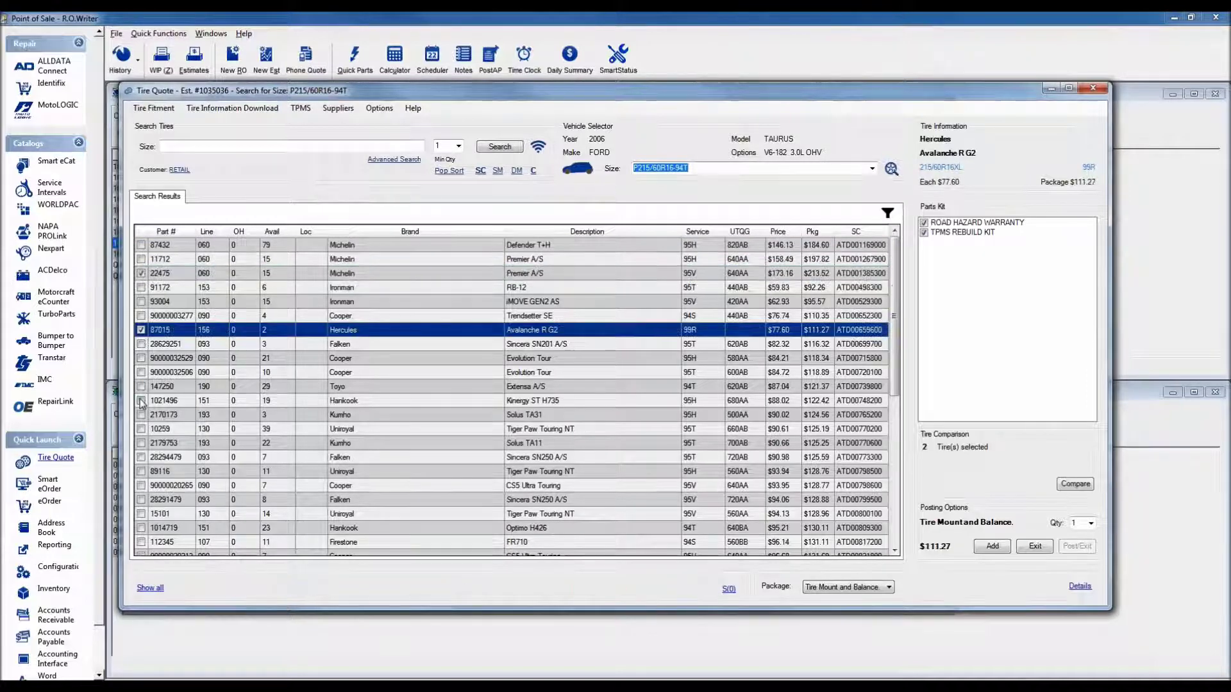
pyautogui.click(141, 401)
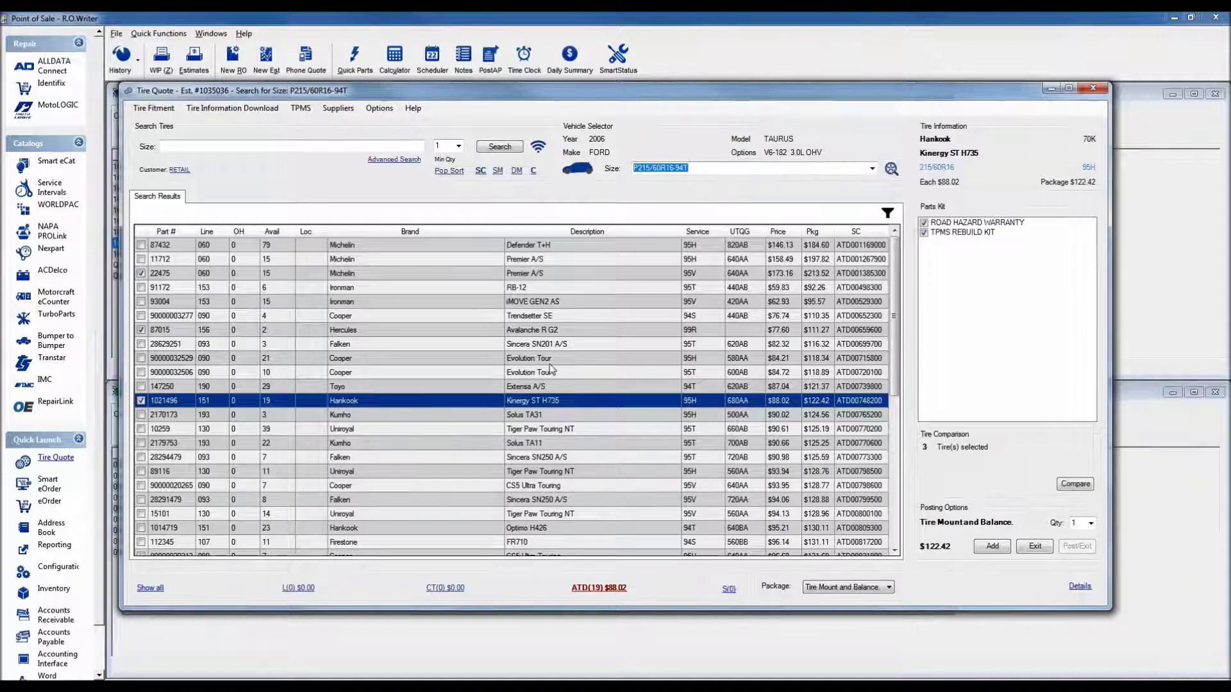
pyautogui.click(1074, 485)
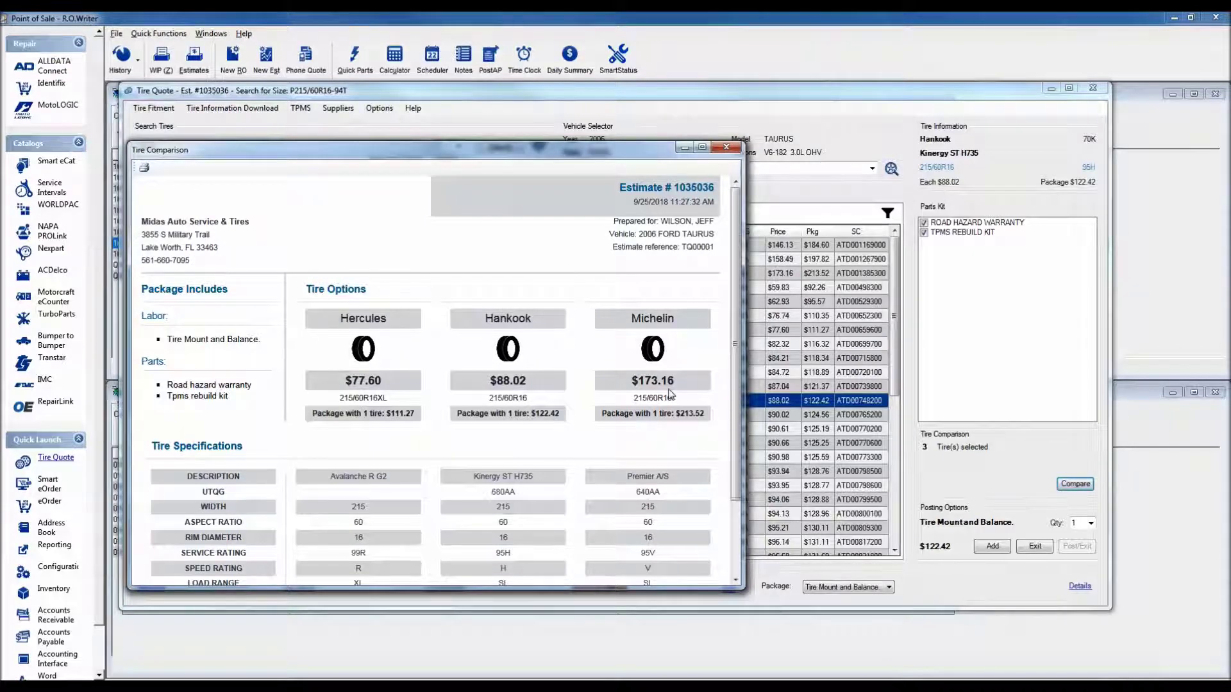
# - Close the tire comparison, saving it as a quote with an alignment added
pyautogui.click(726, 147)
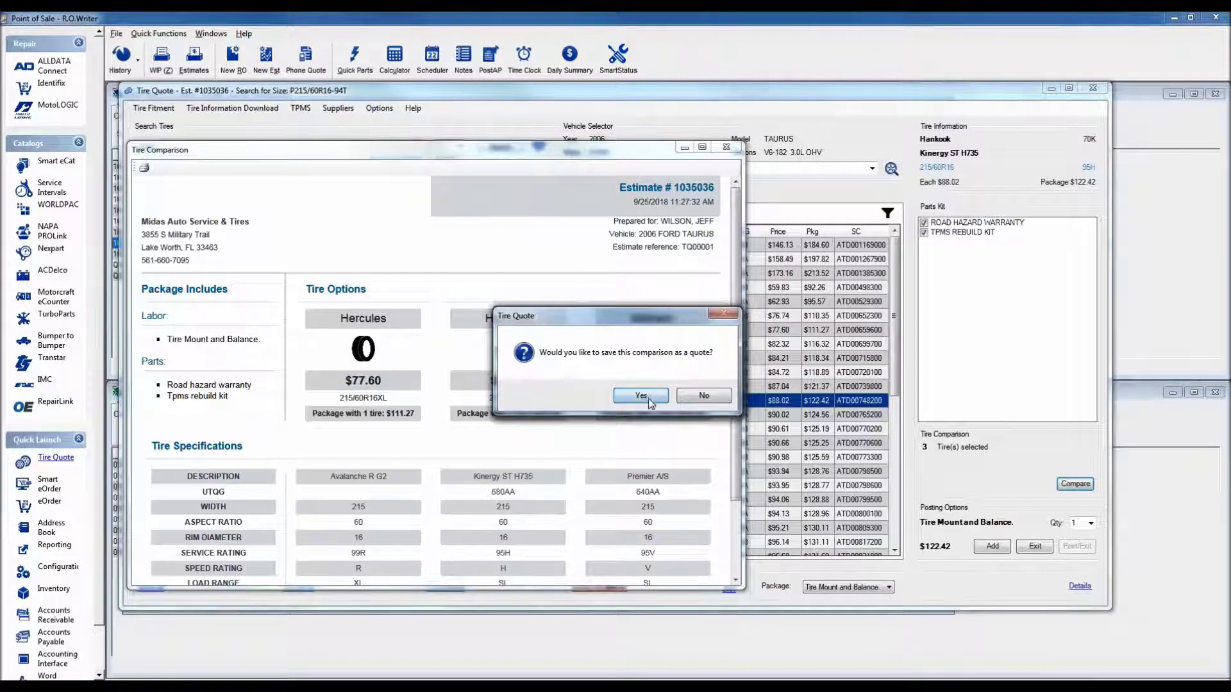
pyautogui.click(641, 396)
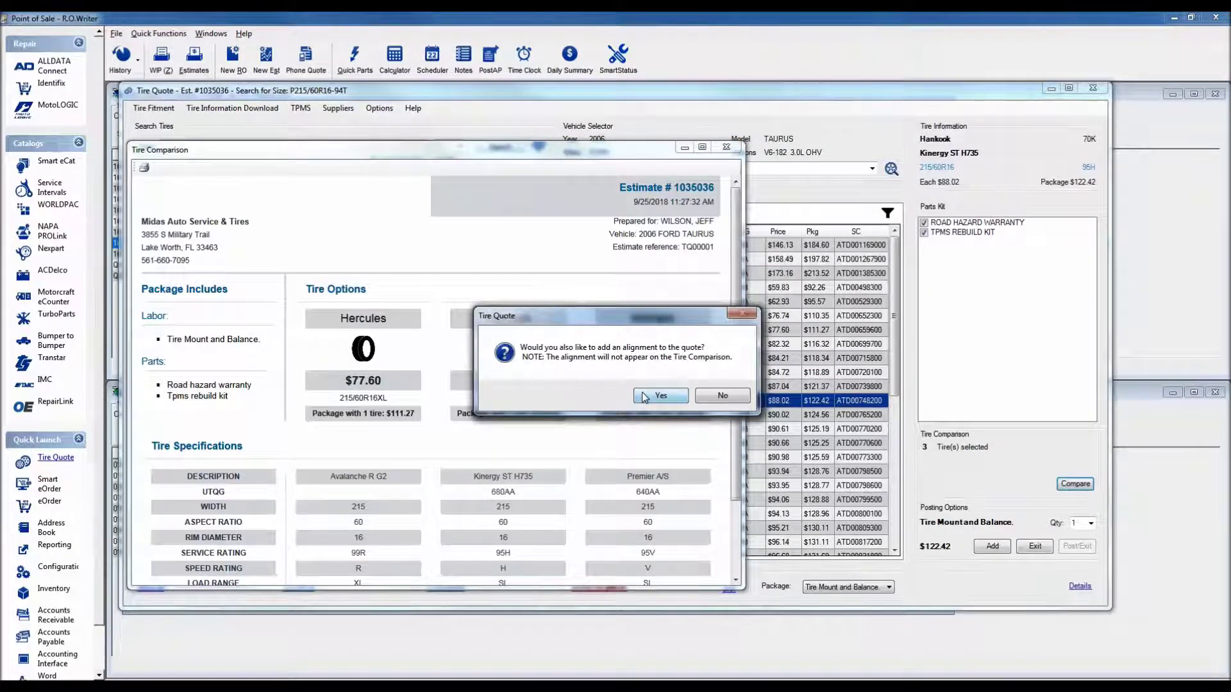
pyautogui.click(661, 396)
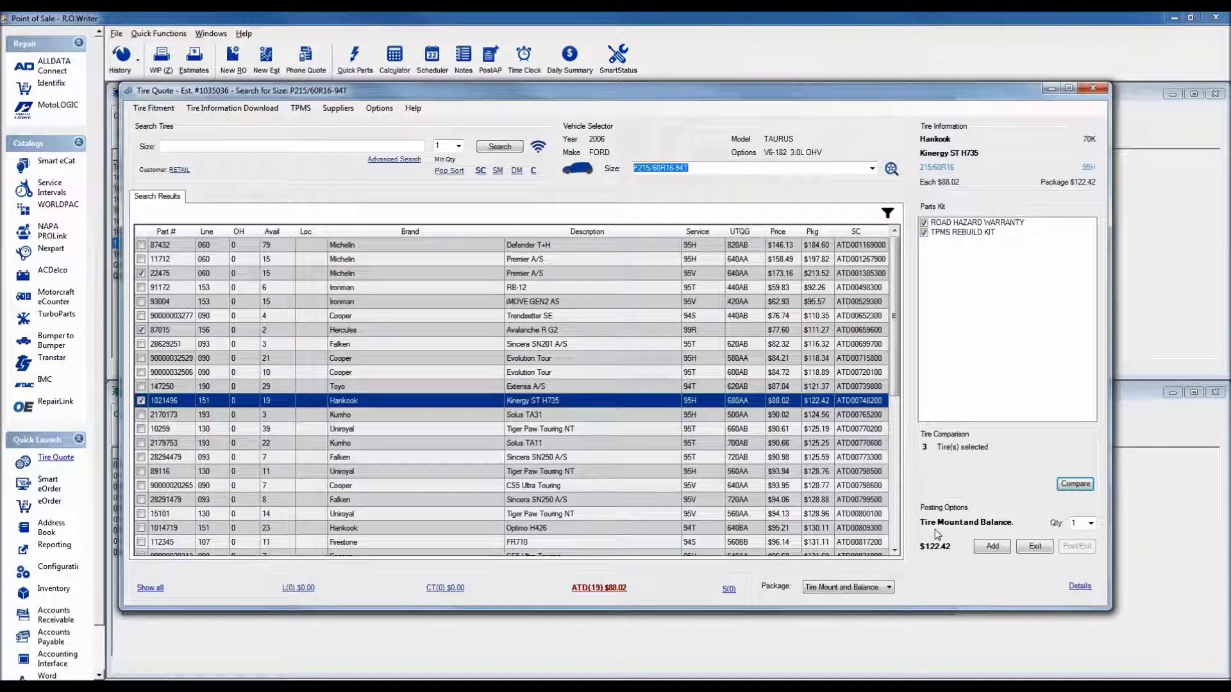
# - Add four Hankook Kinergy ST H735 tires with the Tire Mount and Balance package and post them to the estimate with an alignment
pyautogui.click(1091, 523)
pyautogui.click(1086, 562)
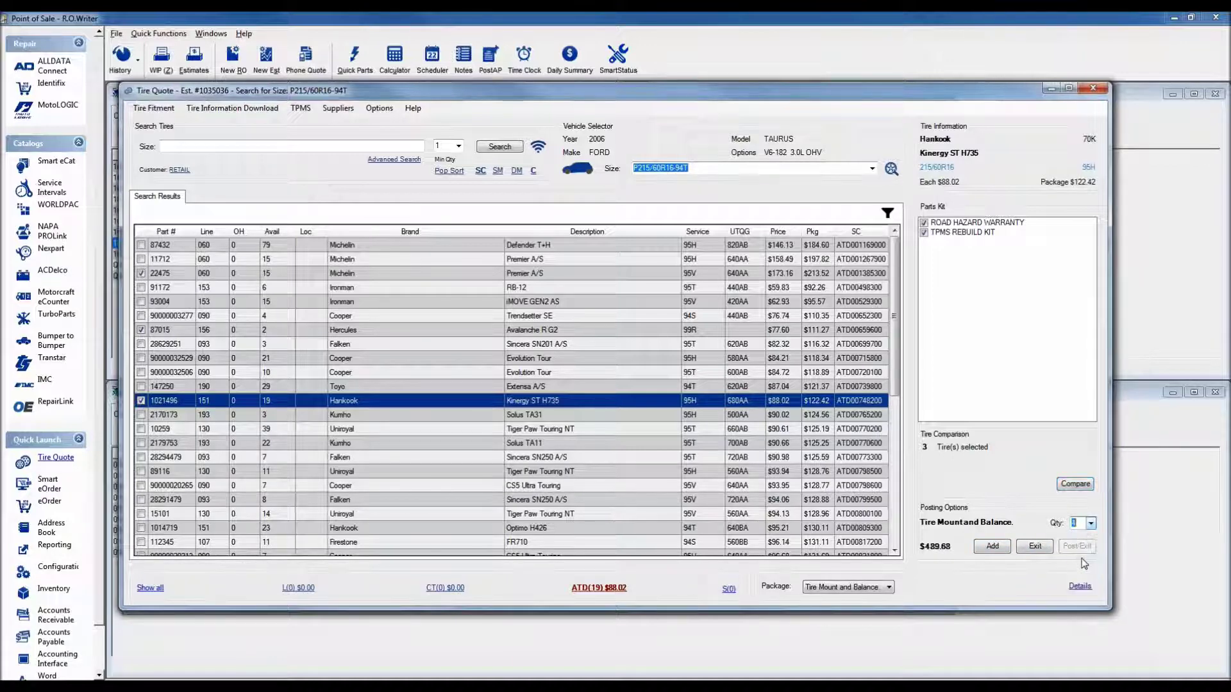
pyautogui.click(1003, 547)
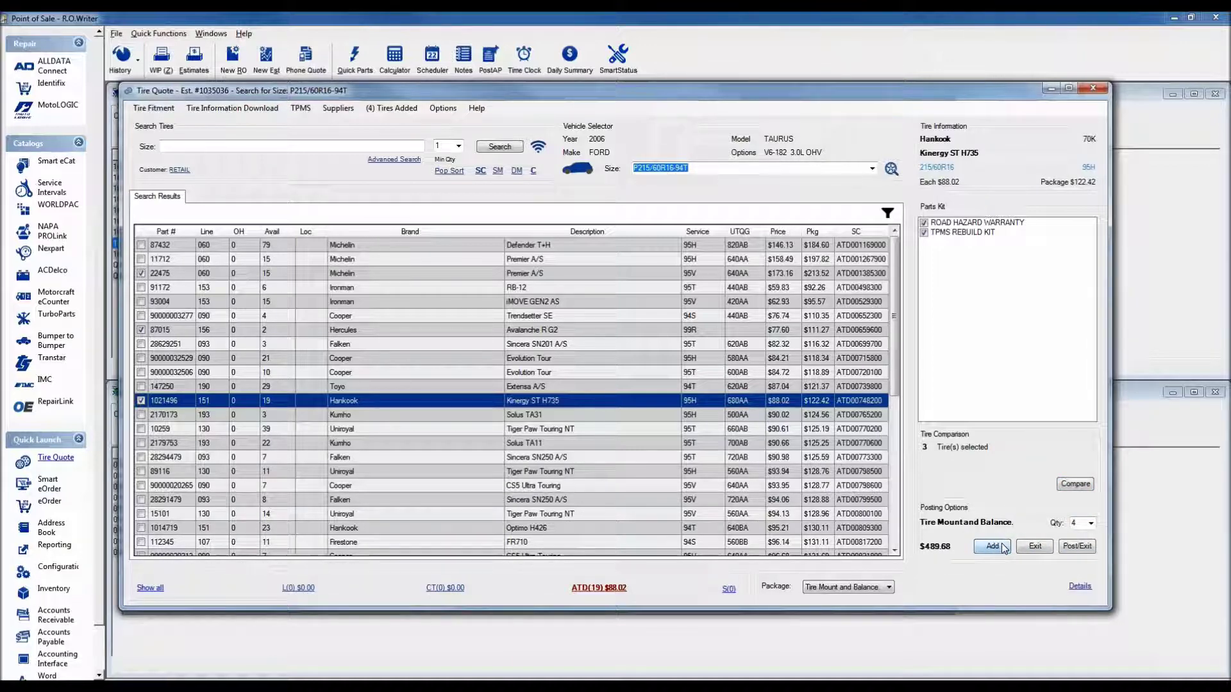
pyautogui.click(1082, 550)
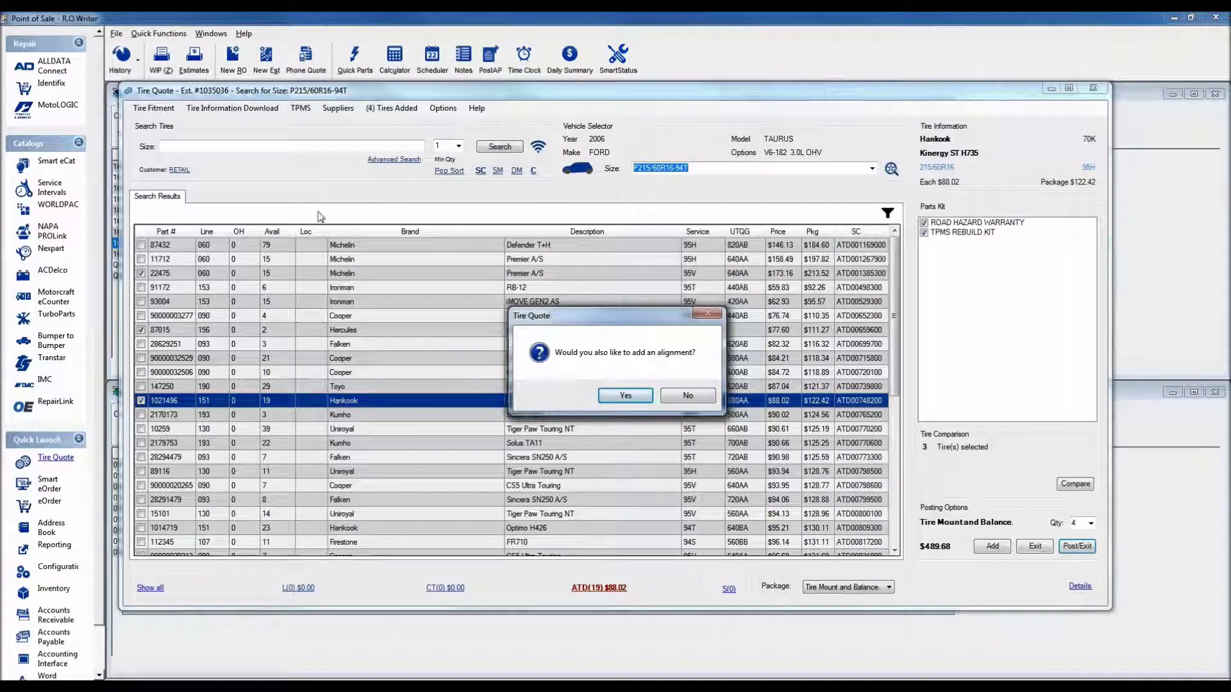
pyautogui.click(625, 397)
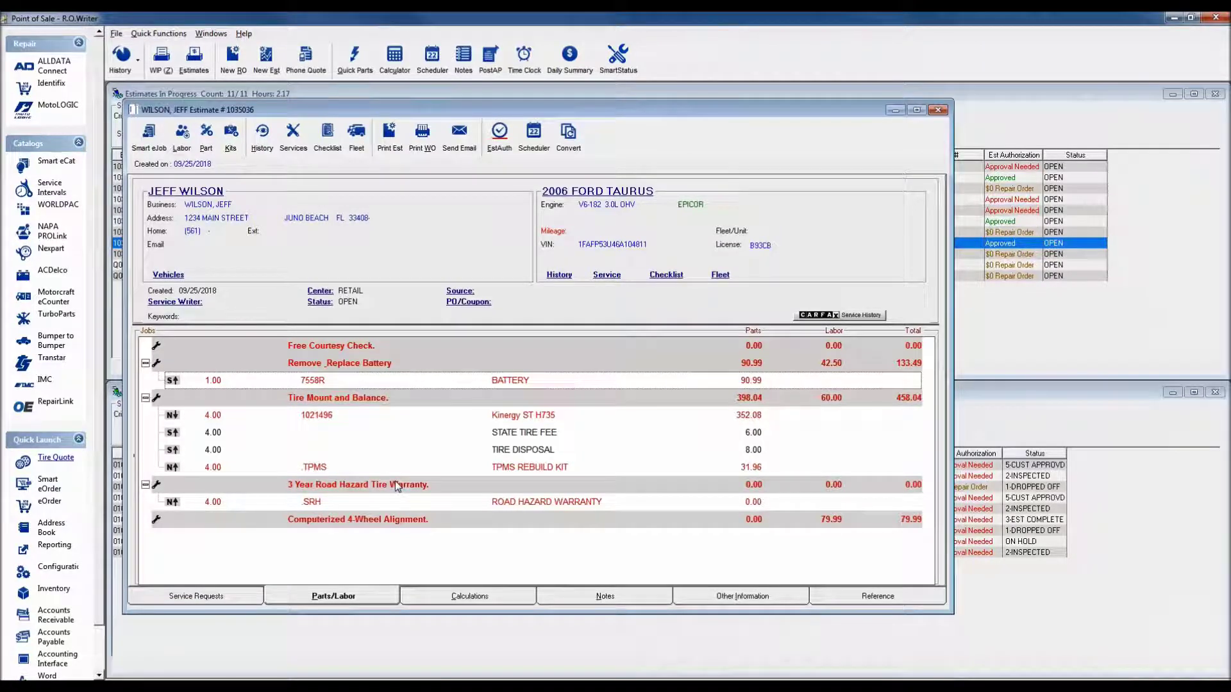
# - Look up TPMS Sensor in the parts catalog from the TPMS rebuild kit's keyword, check the supplier listings, and exit the catalog
pyautogui.click(454, 471)
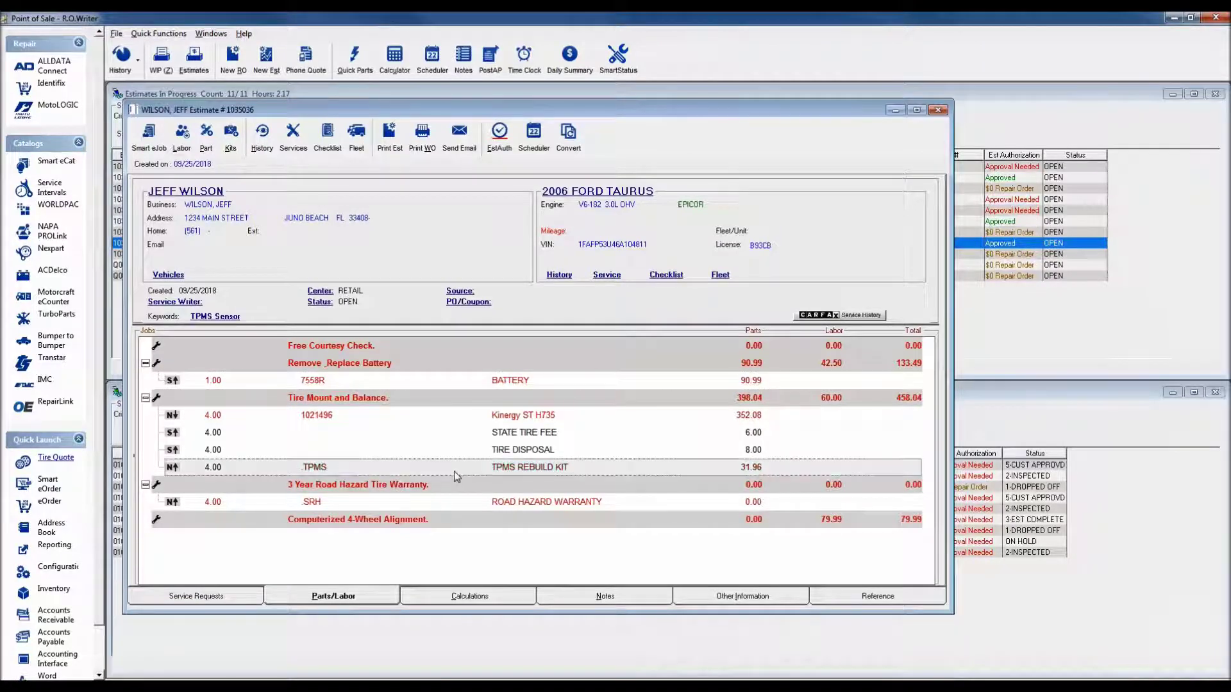
pyautogui.click(209, 317)
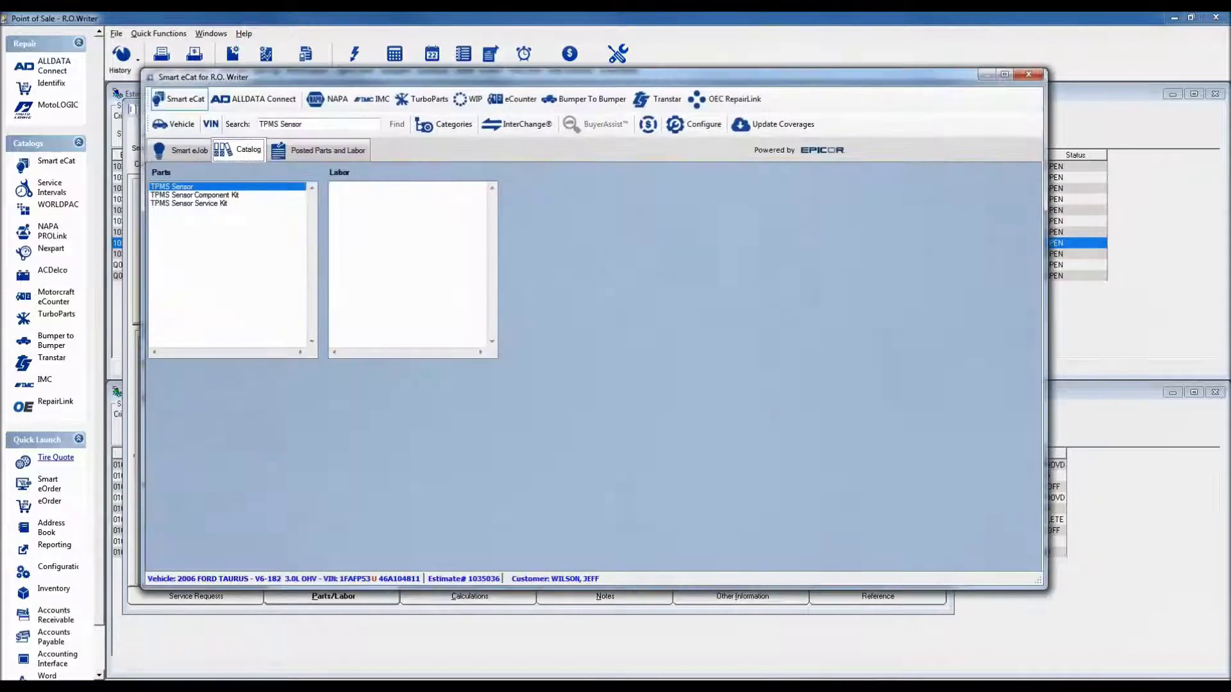
pyautogui.doubleClick(222, 186)
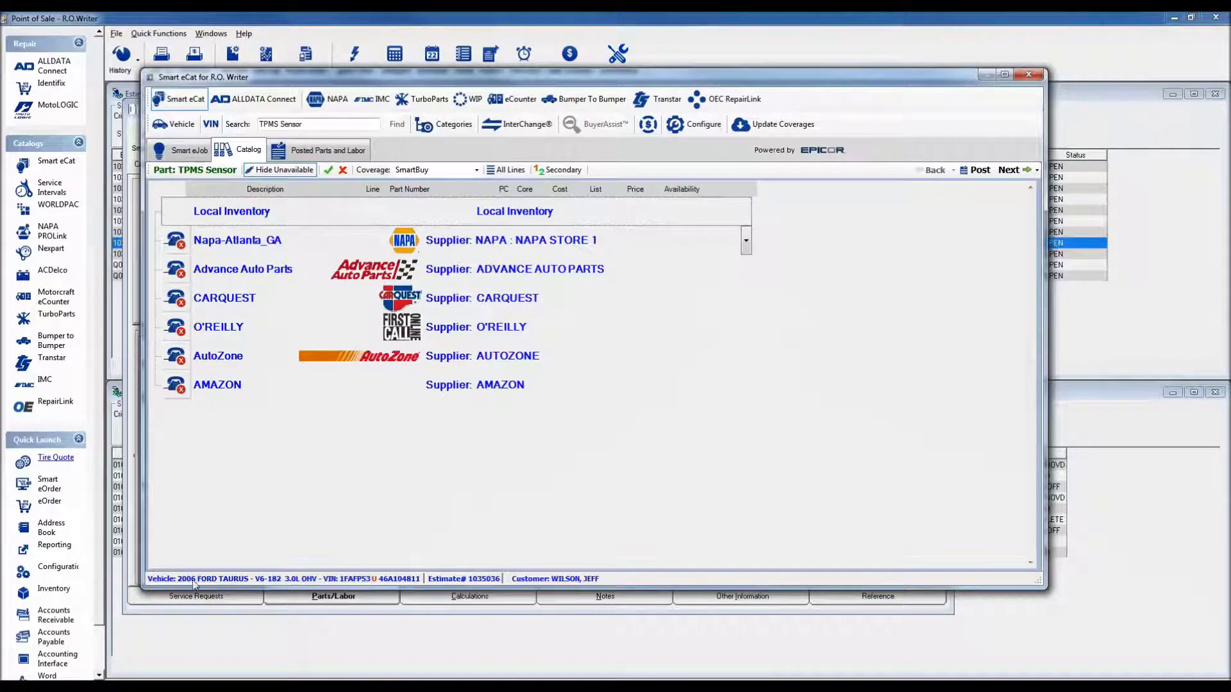
pyautogui.click(1029, 76)
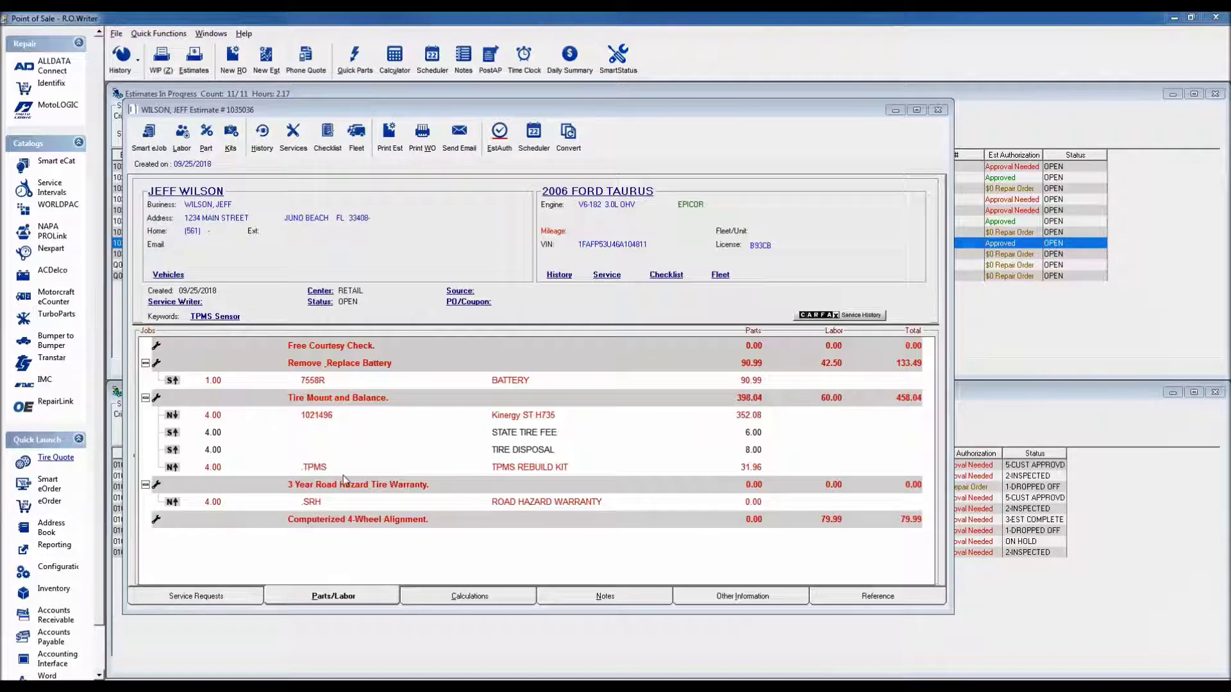
# - Delete the Tire Mount and Balance, 3 Year Road Hazard Tire Warranty and Computerized 4-Wheel Alignment jobs from the estimate
pyautogui.rightClick(421, 400)
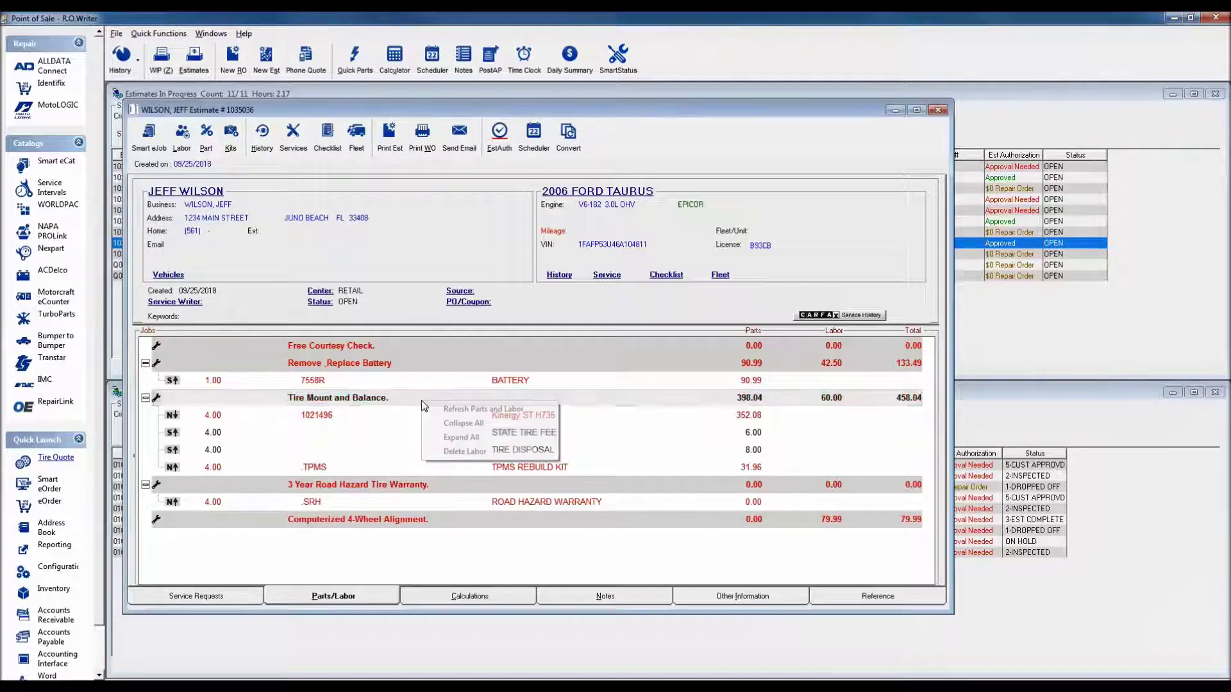
pyautogui.click(462, 451)
pyautogui.click(628, 406)
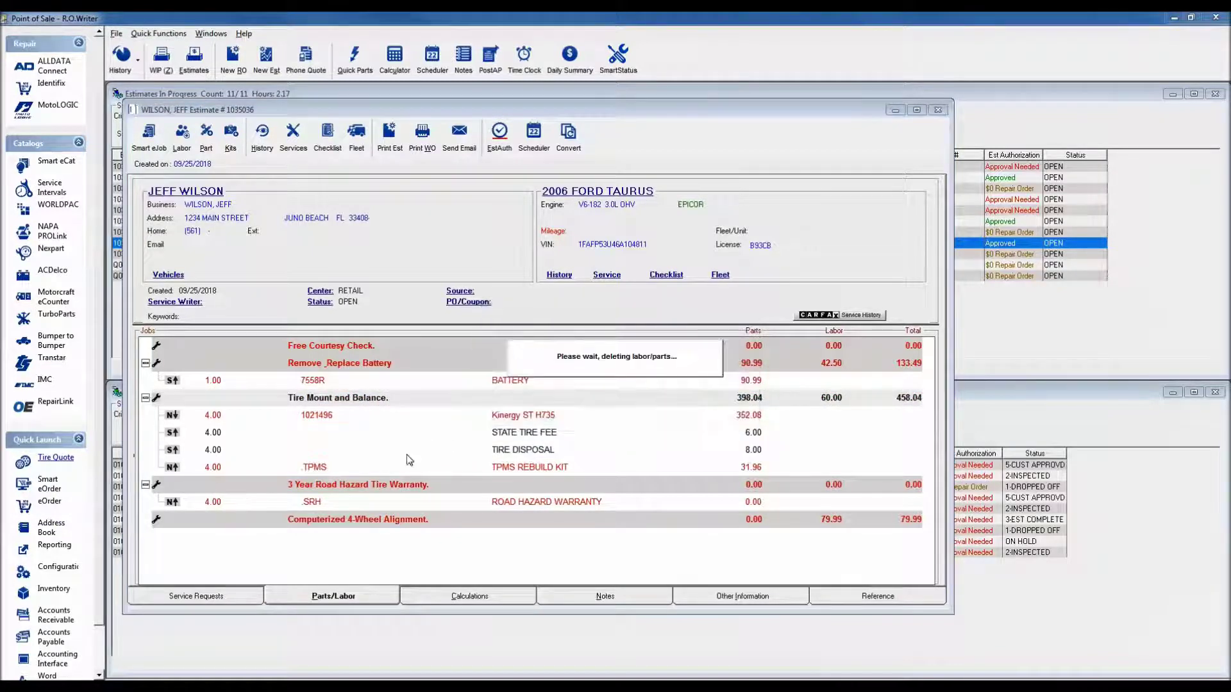
pyautogui.rightClick(394, 398)
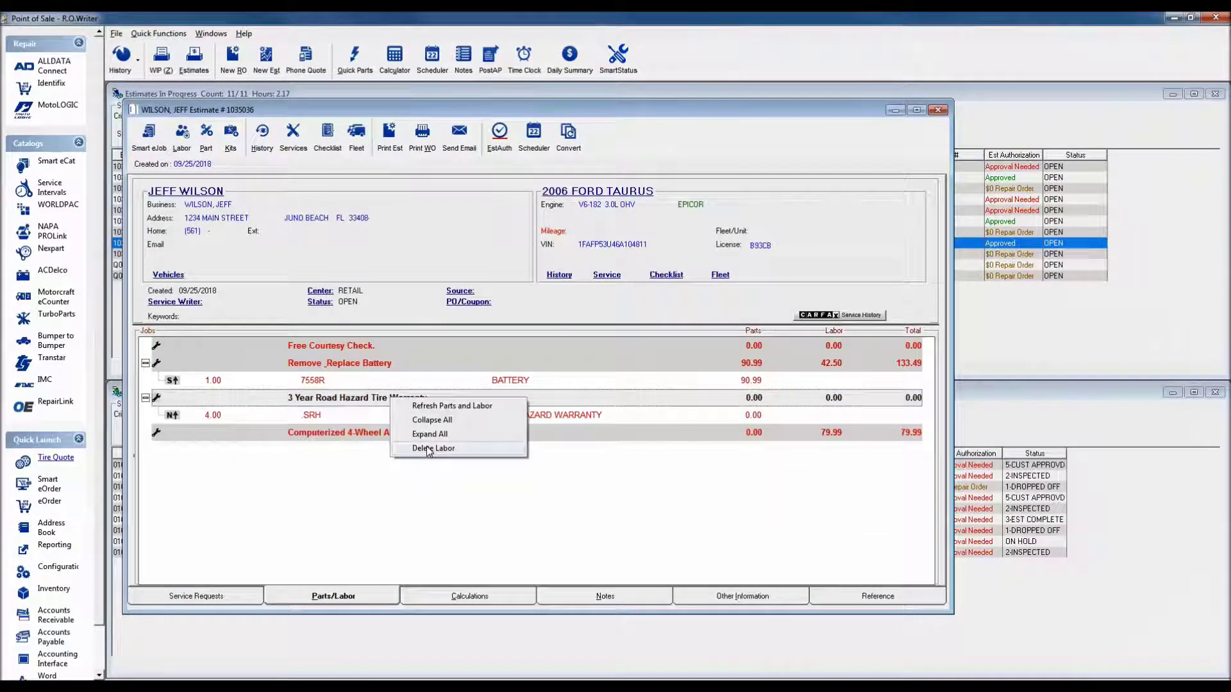
pyautogui.click(425, 446)
pyautogui.click(645, 402)
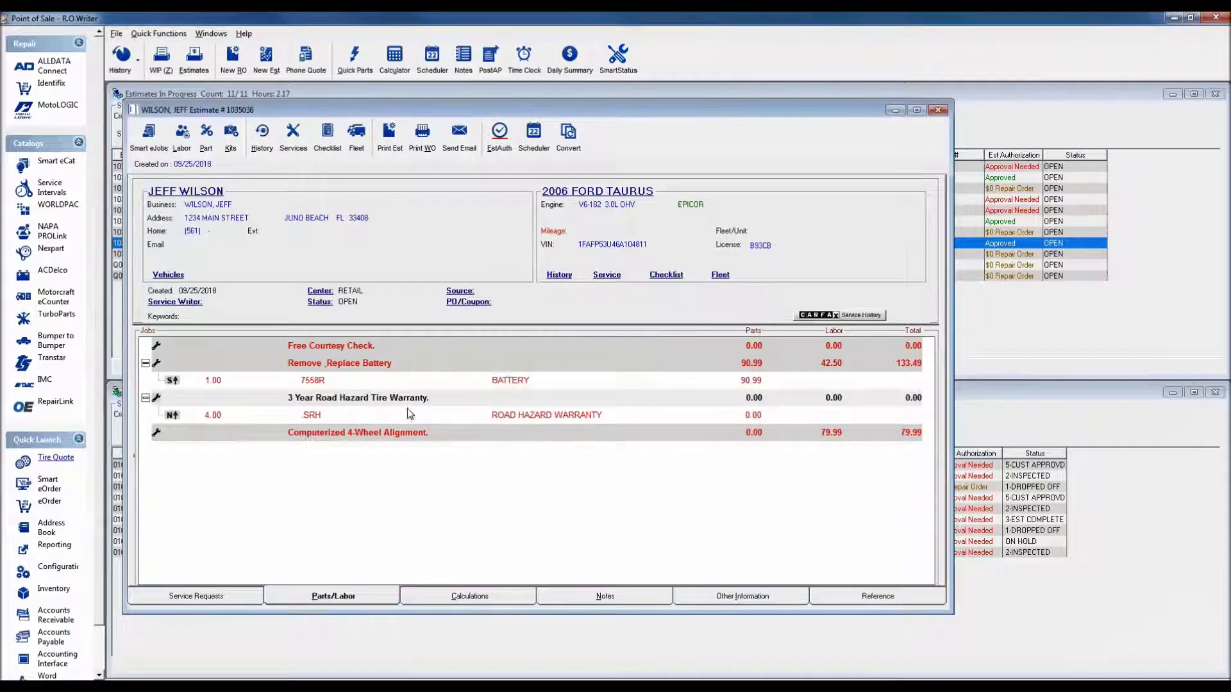
pyautogui.rightClick(411, 399)
pyautogui.click(448, 447)
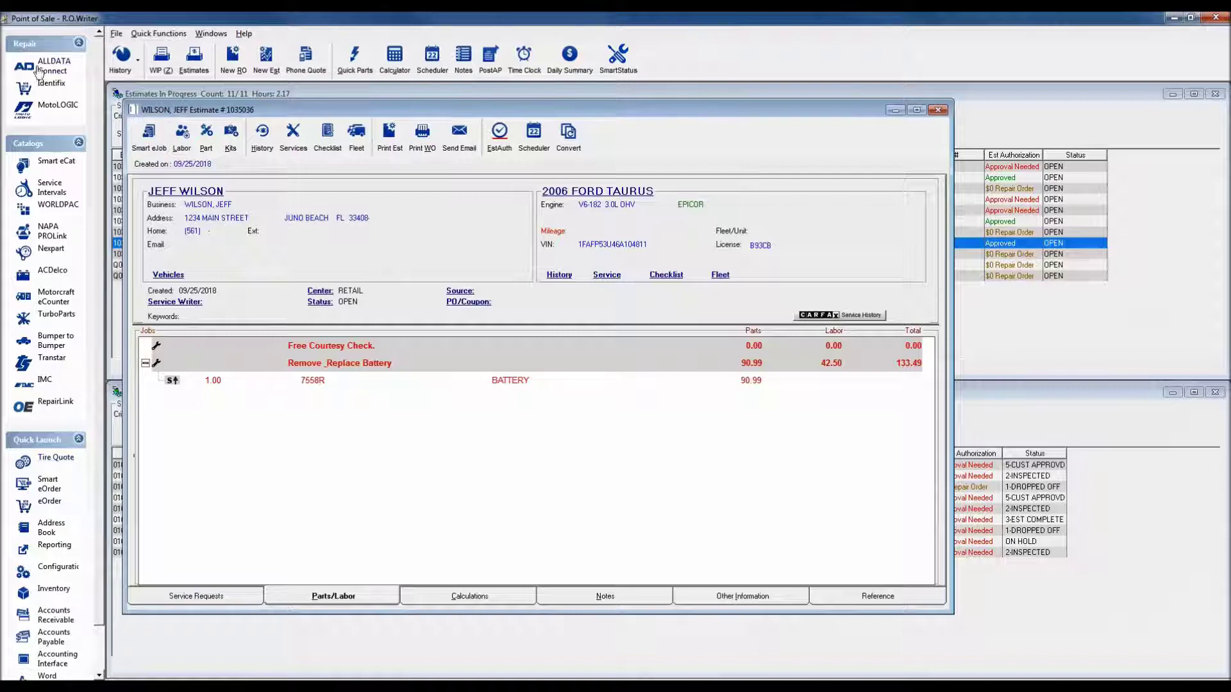
# - Launch Identifix for the 2006 Ford Taurus with sub-model SE and engine V6-2986cc 3.0L OHV VIN 2 FLEX
pyautogui.click(52, 85)
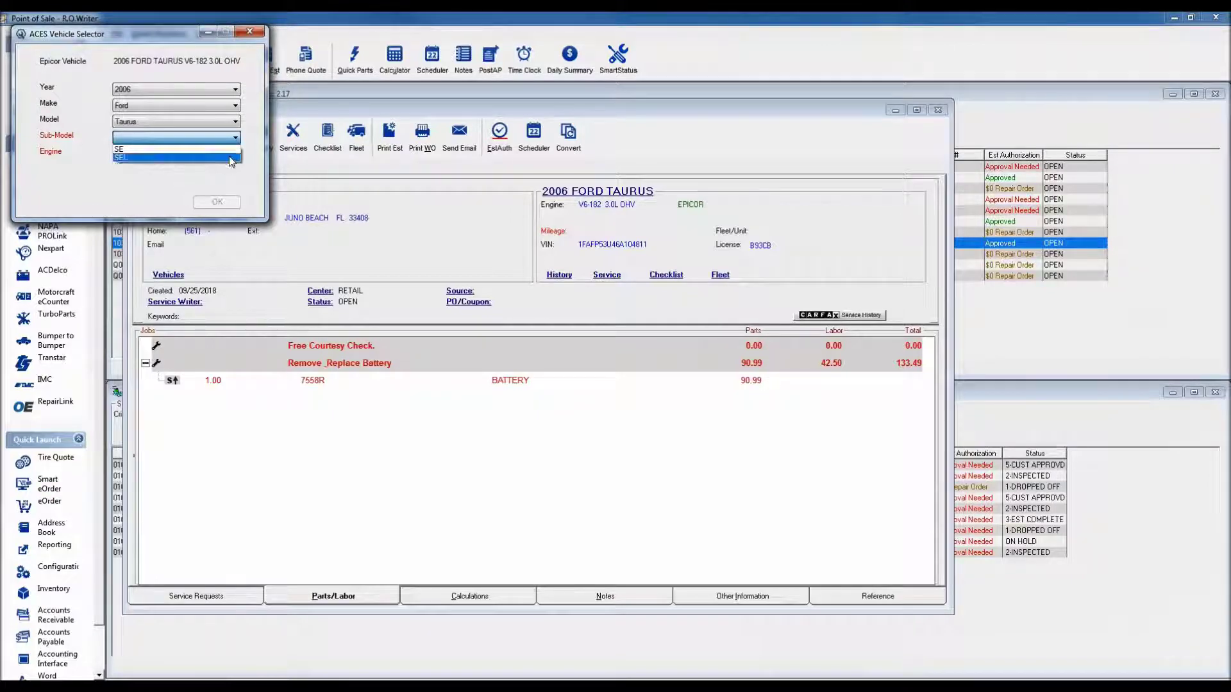
pyautogui.click(166, 149)
pyautogui.click(185, 155)
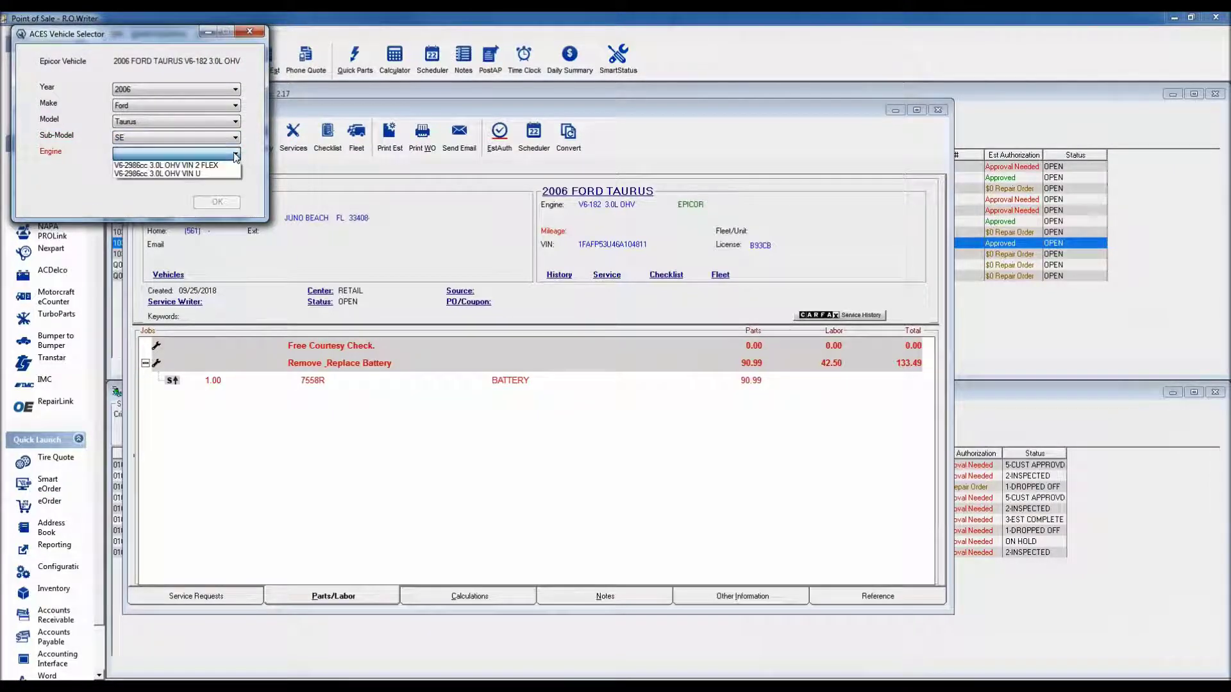
pyautogui.click(184, 169)
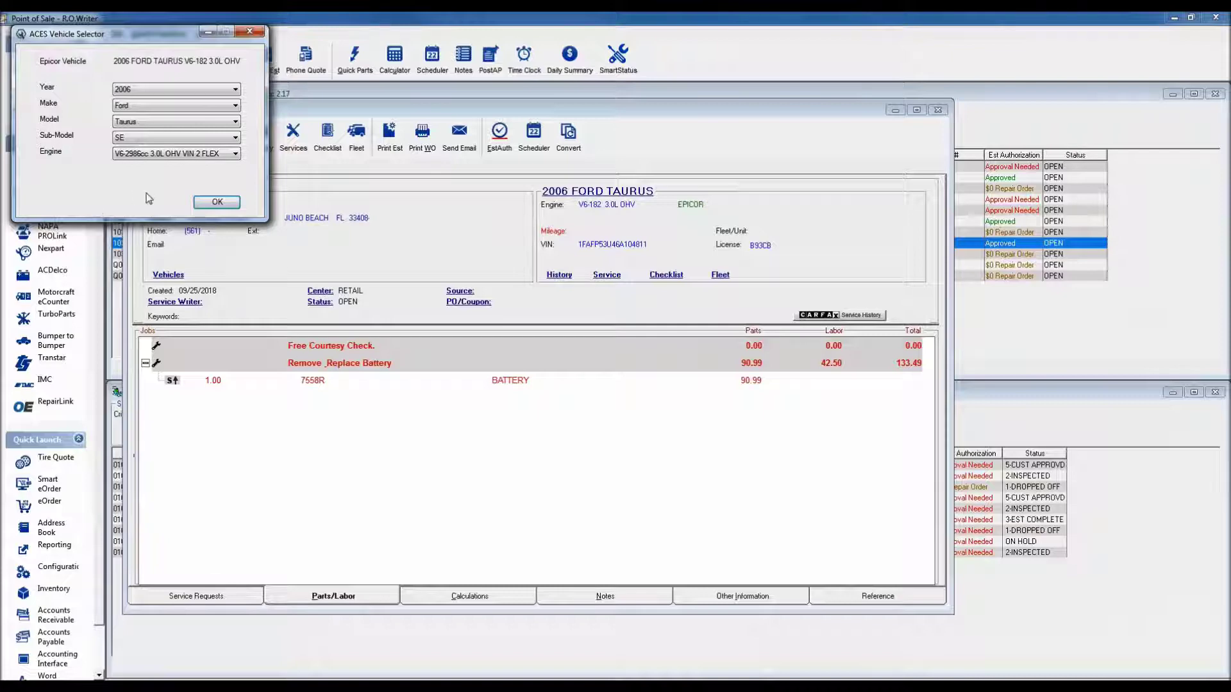
pyautogui.click(216, 204)
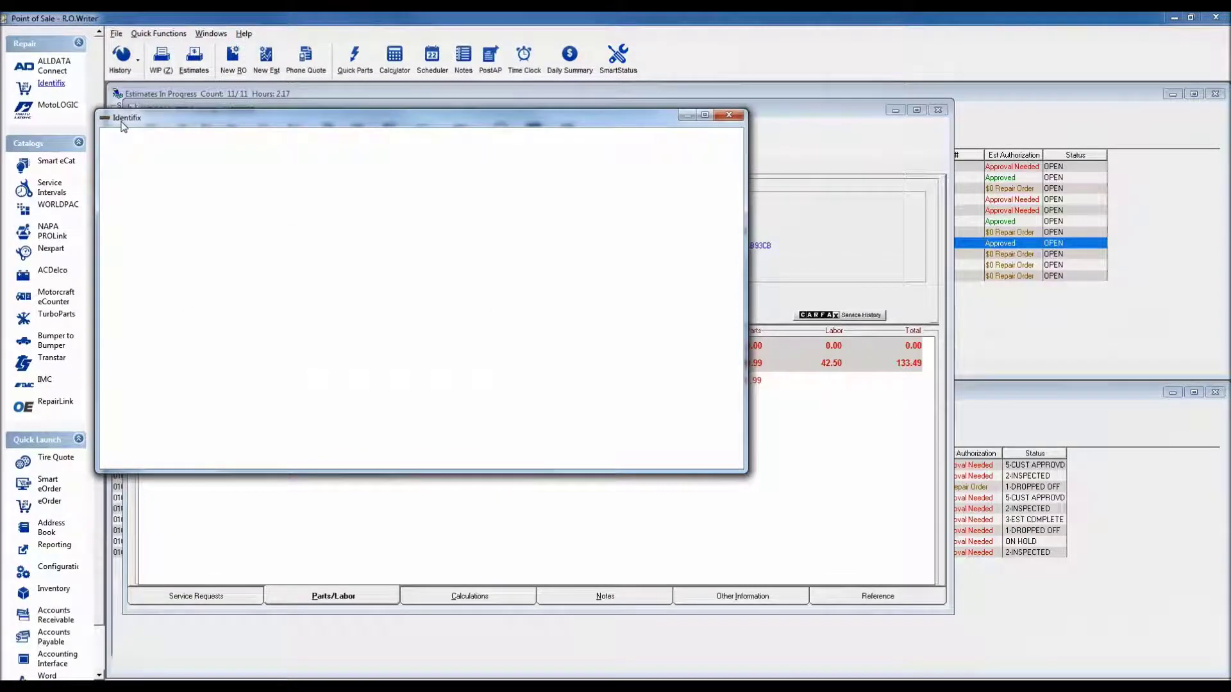
# - Close Identifix and convert the estimate's Free Courtesy Check and Remove & Replace Battery jobs to a new repair order
pyautogui.click(729, 115)
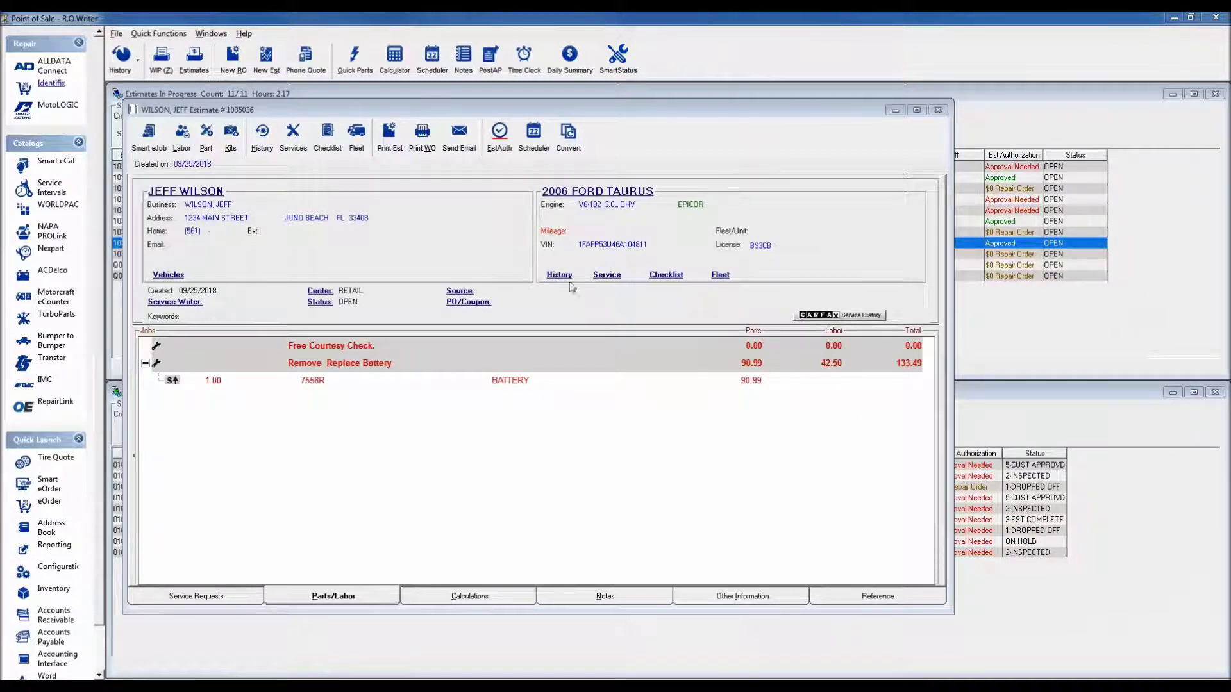
pyautogui.click(569, 137)
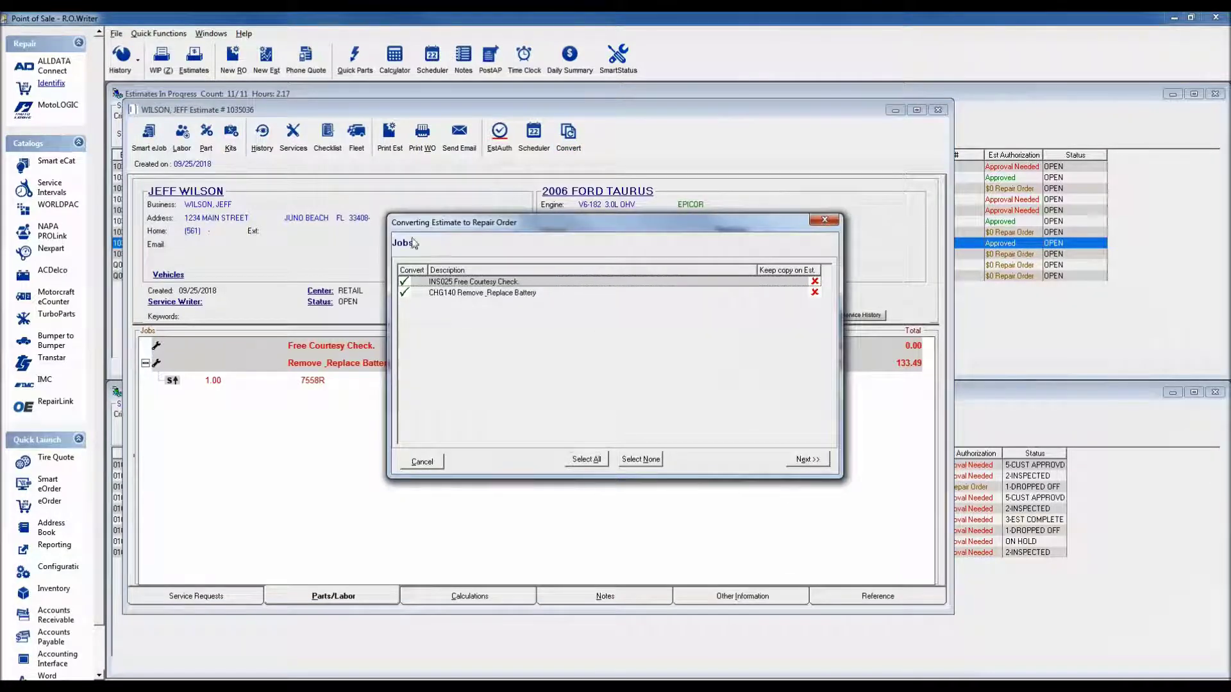
pyautogui.click(805, 460)
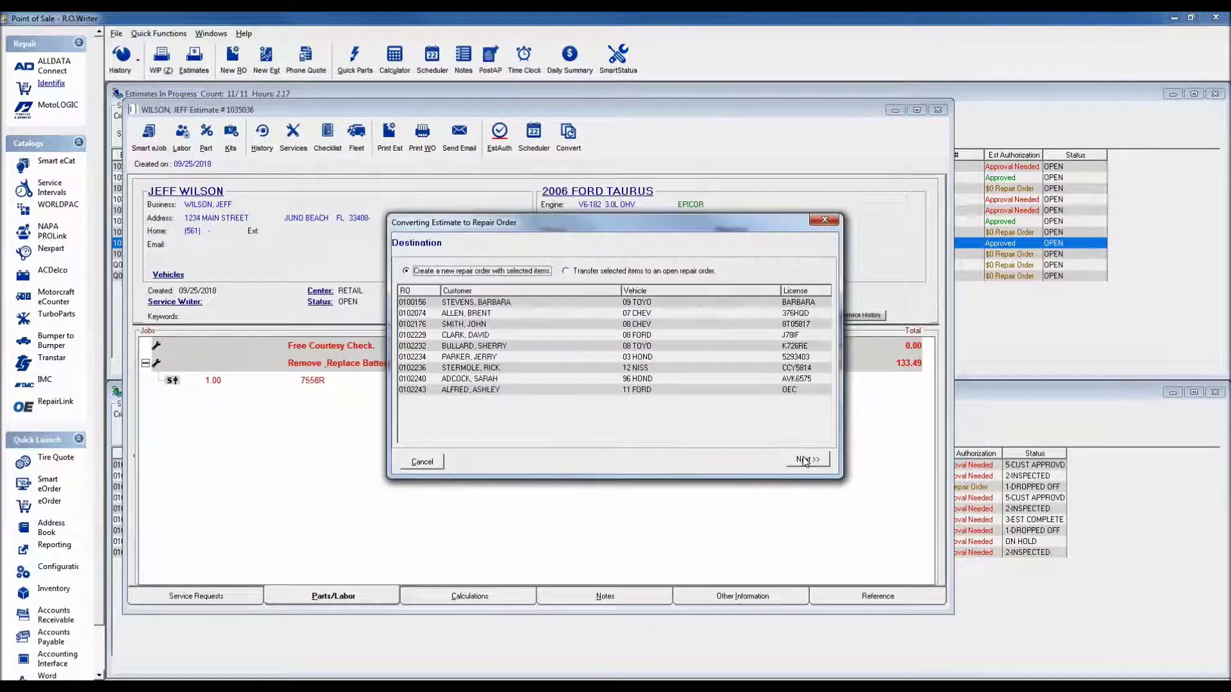
pyautogui.click(805, 460)
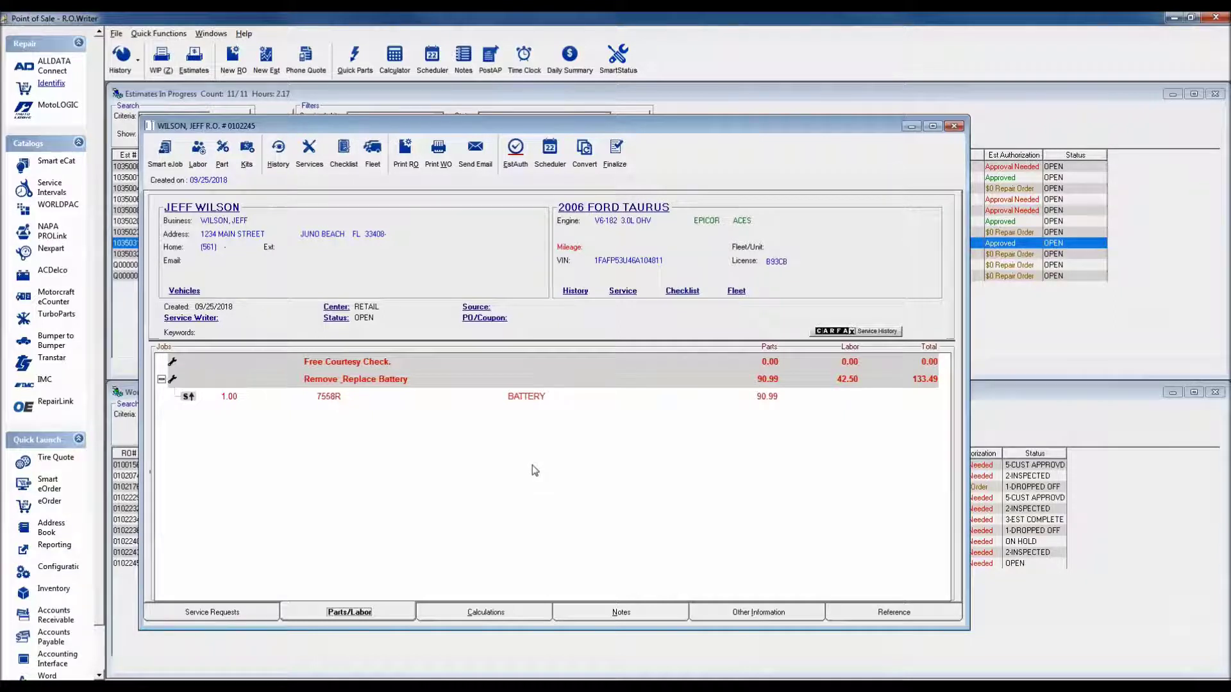
# - Start finalizing the repair order and set the vehicle mileage to 152470
pyautogui.click(614, 153)
pyautogui.write('152470')
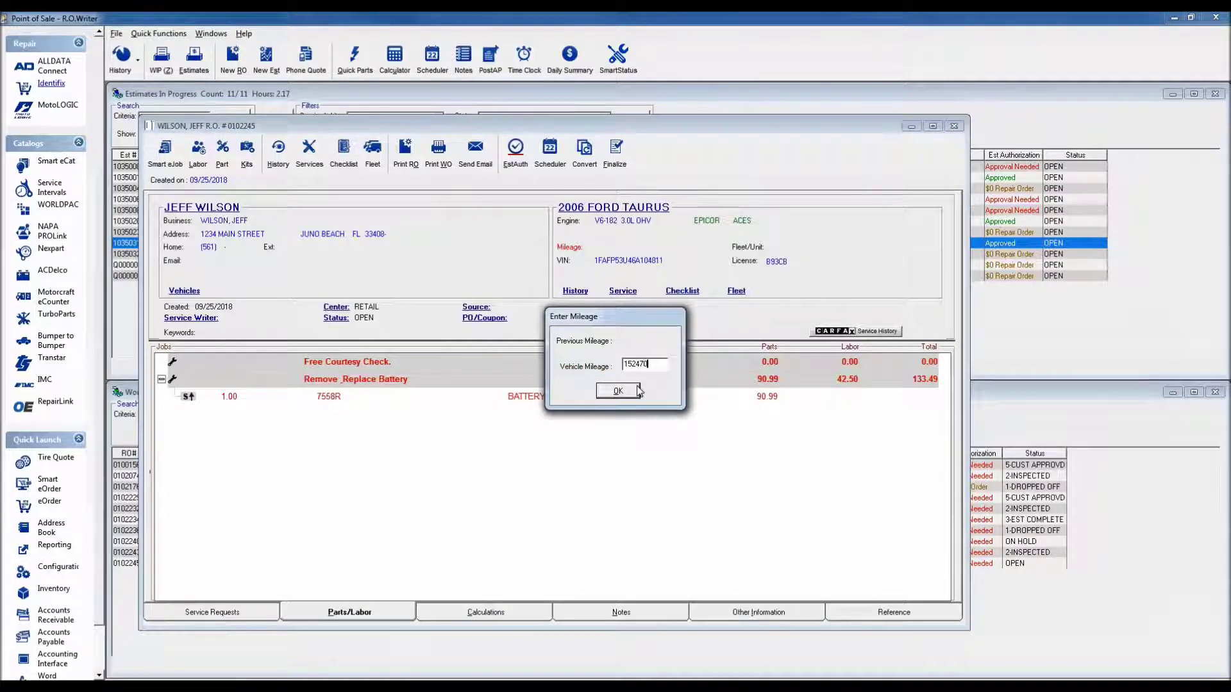
pyautogui.click(617, 391)
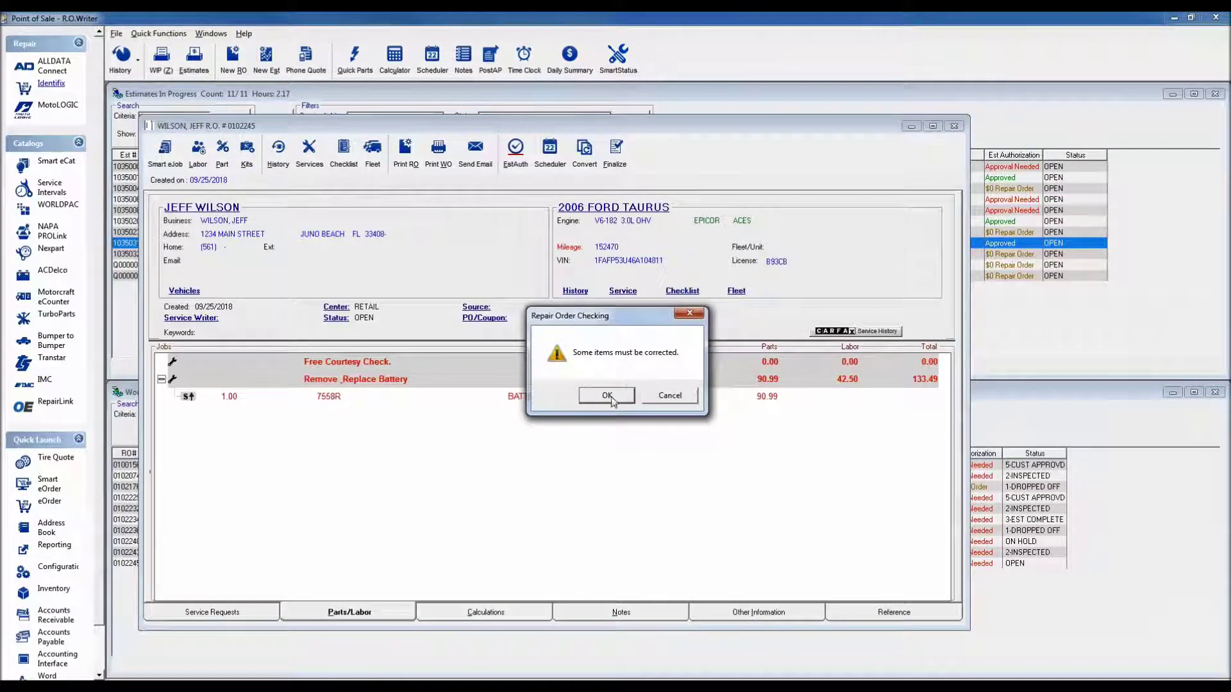
# - Assign the second listed technician to battery part 7558R and apply the assignment to all parts and labor on the repair order
pyautogui.click(607, 396)
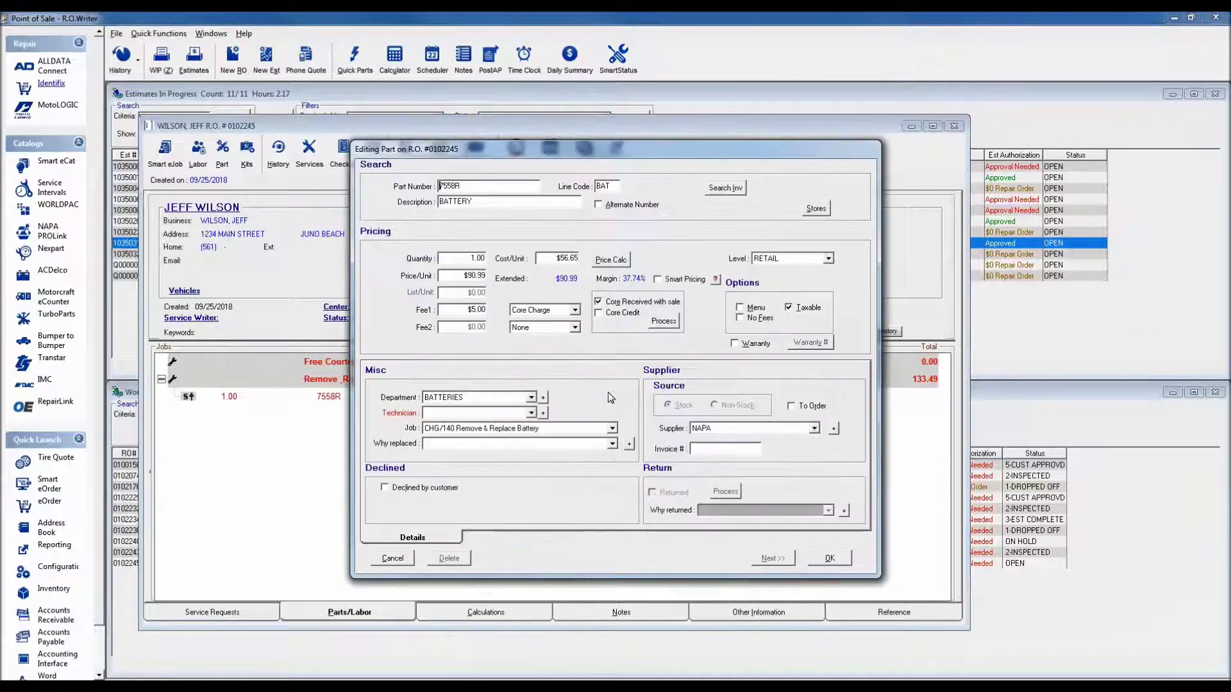
pyautogui.click(531, 413)
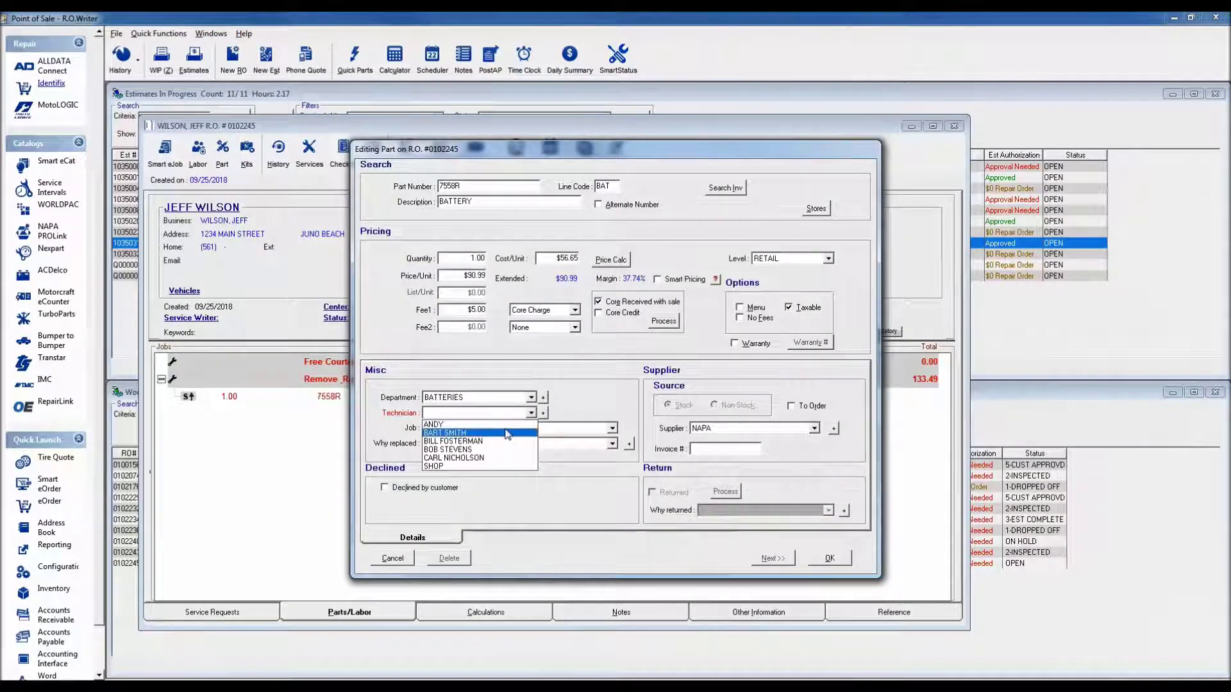
pyautogui.click(505, 434)
pyautogui.click(830, 557)
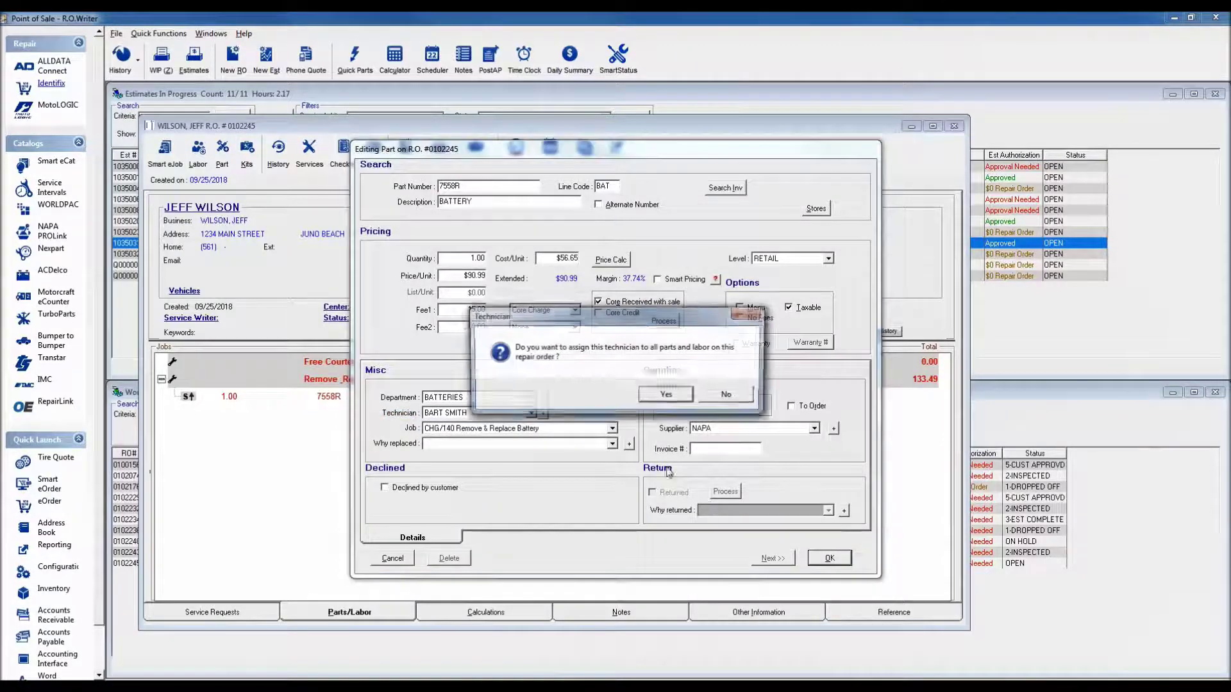
pyautogui.click(665, 395)
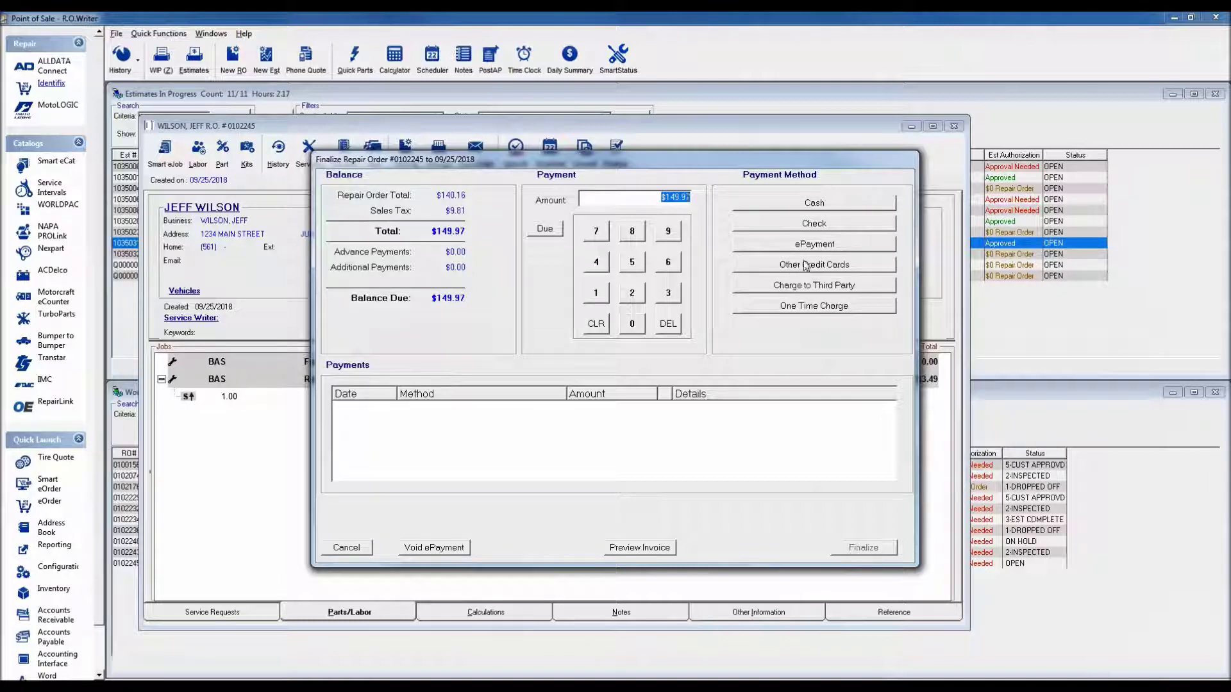
# - Pay the full $149.97 balance in cash and finalize the repair order without printing it or scheduling an appointment
pyautogui.click(802, 203)
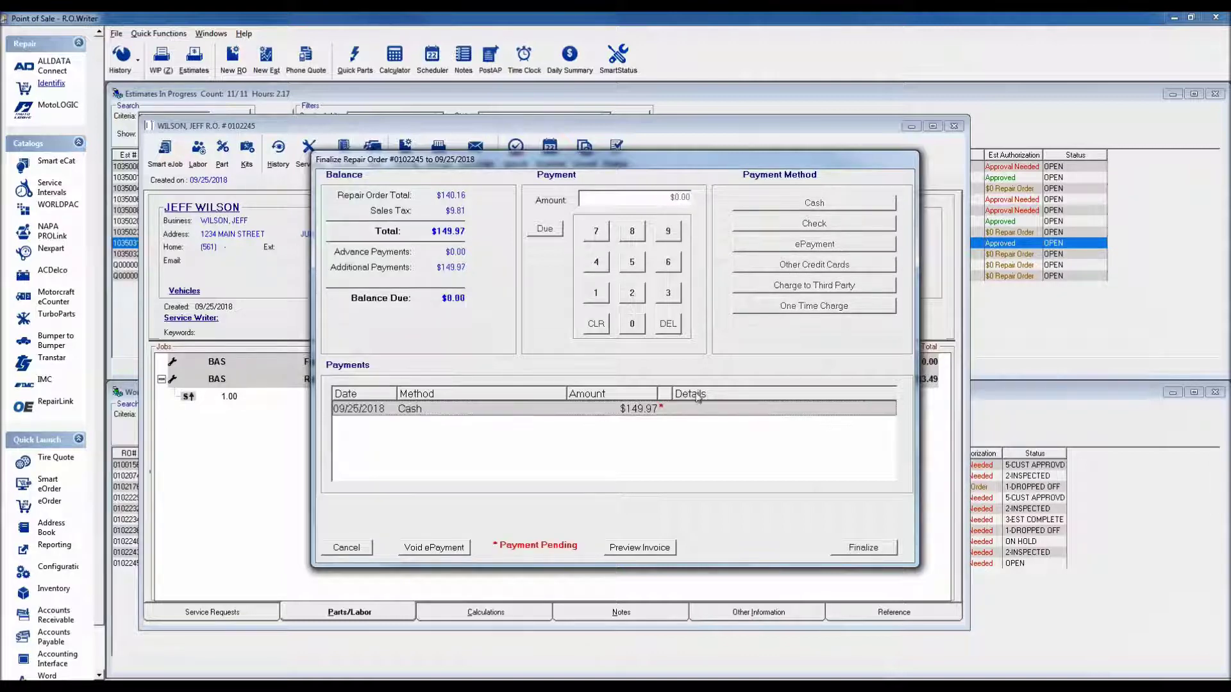
pyautogui.click(852, 549)
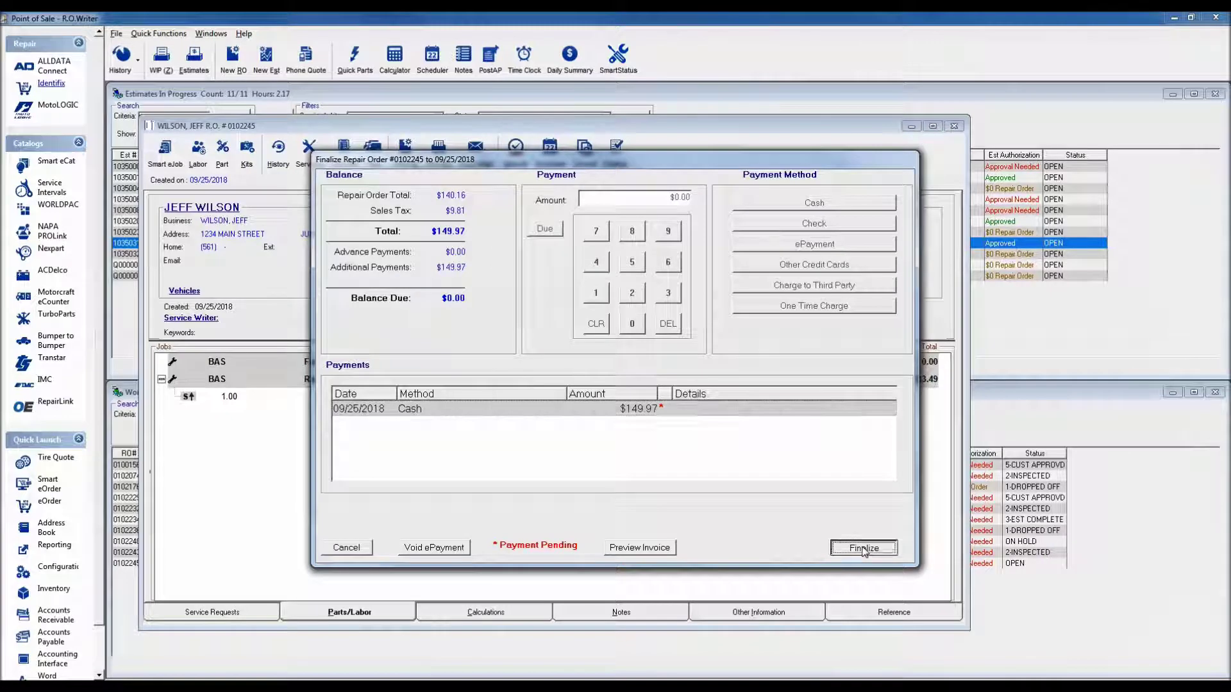
pyautogui.click(713, 396)
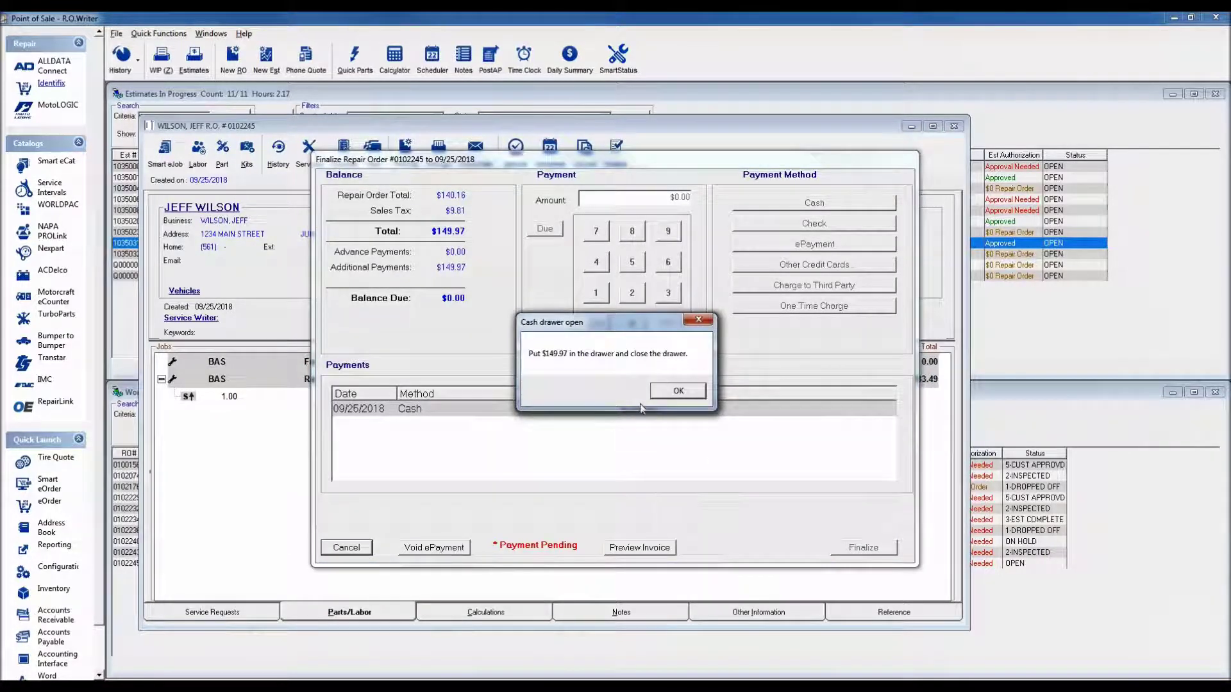
pyautogui.click(677, 393)
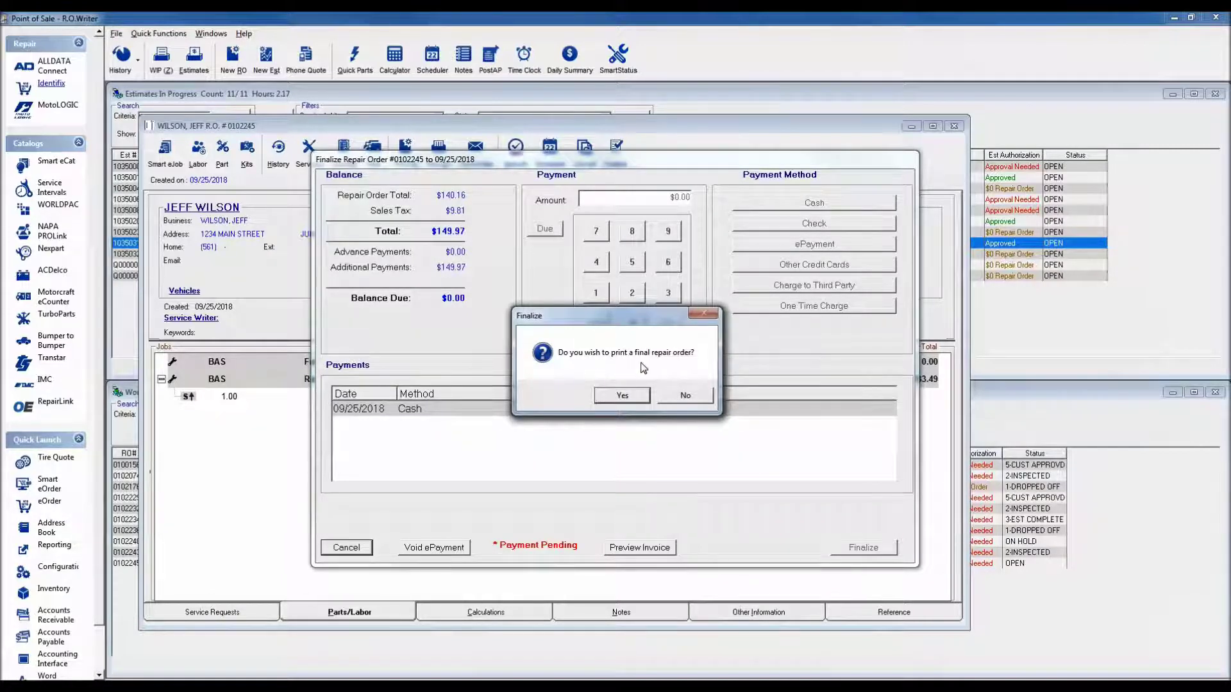
pyautogui.click(698, 398)
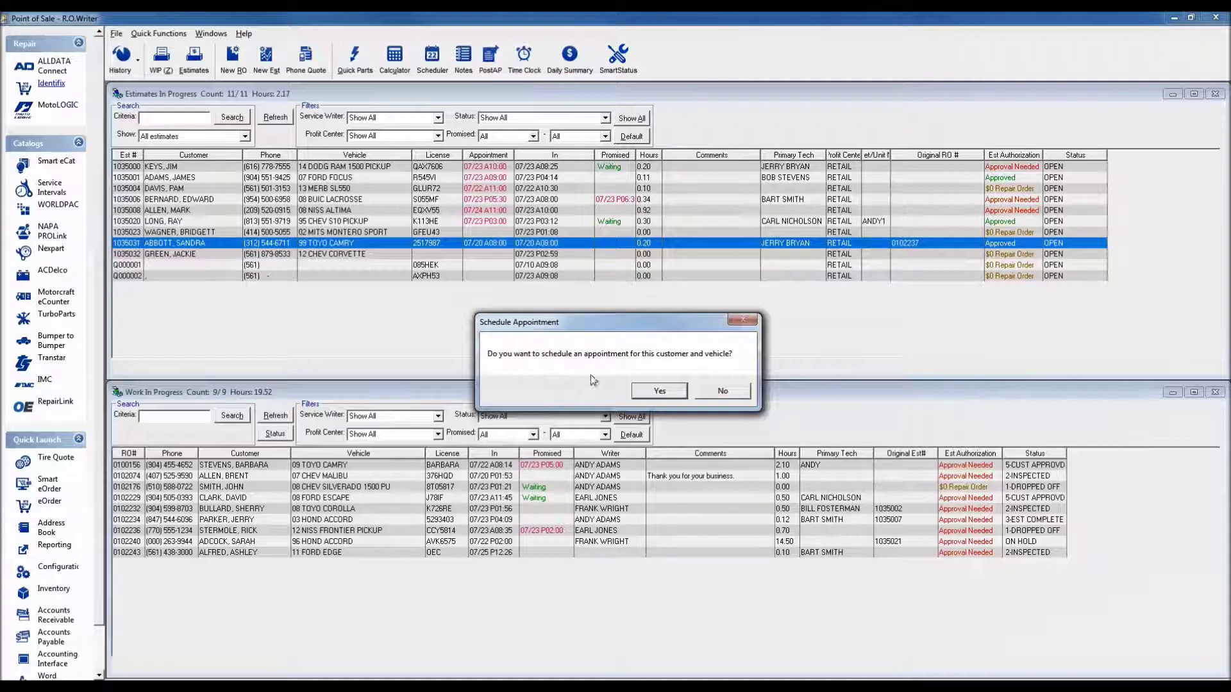
pyautogui.click(722, 393)
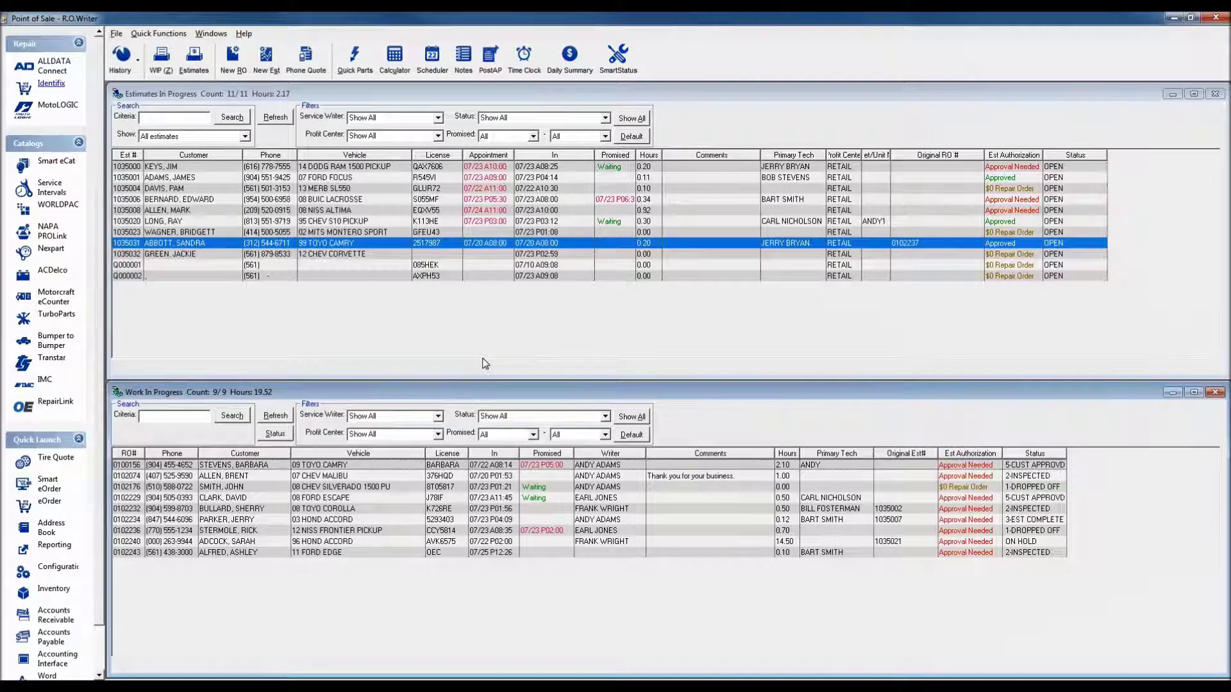